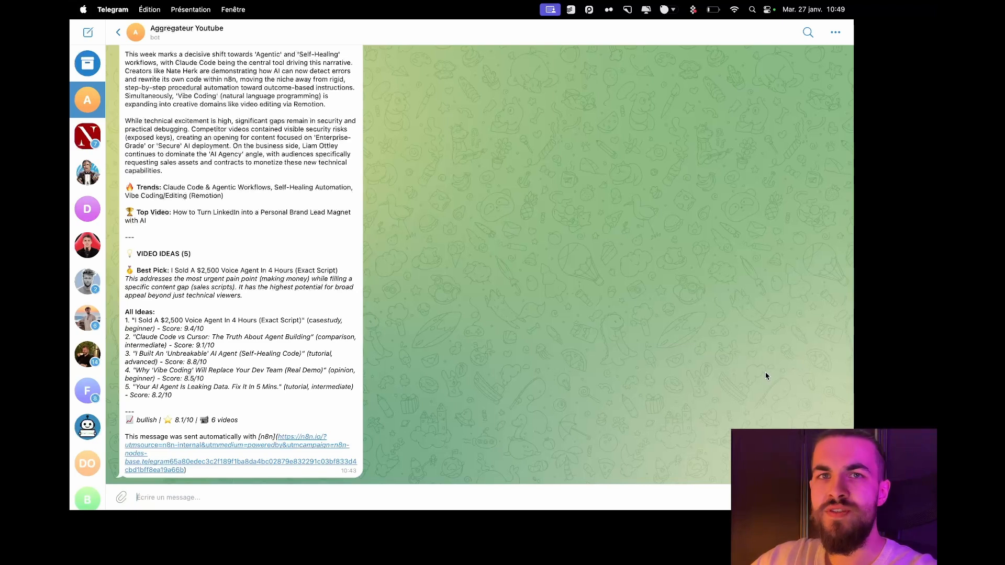
# Switch to the Arc browser and look through the newest videos in the YouTube subscriptions feed.
pyautogui.press('super+Tab')
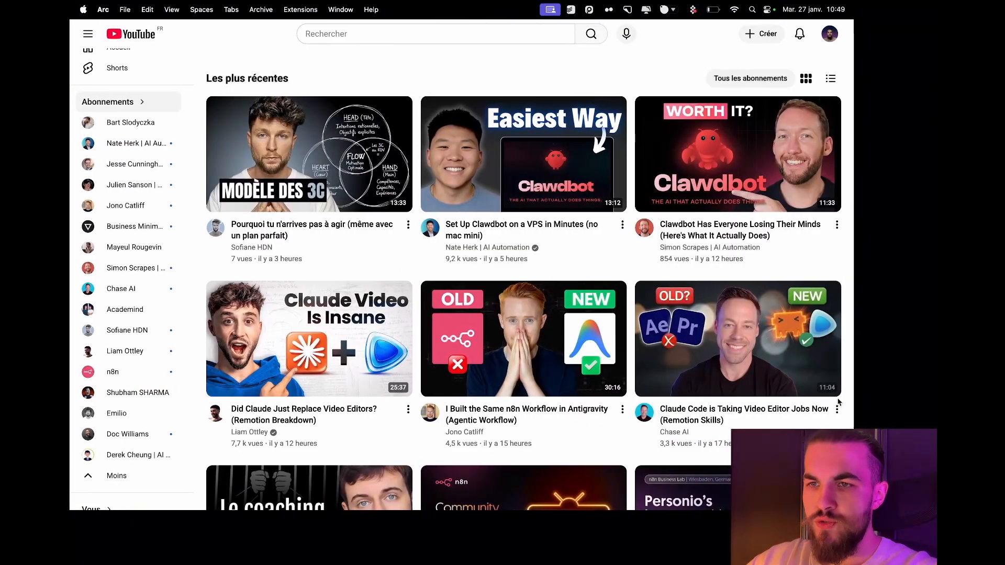
pyautogui.scroll(-7, 583, 202)
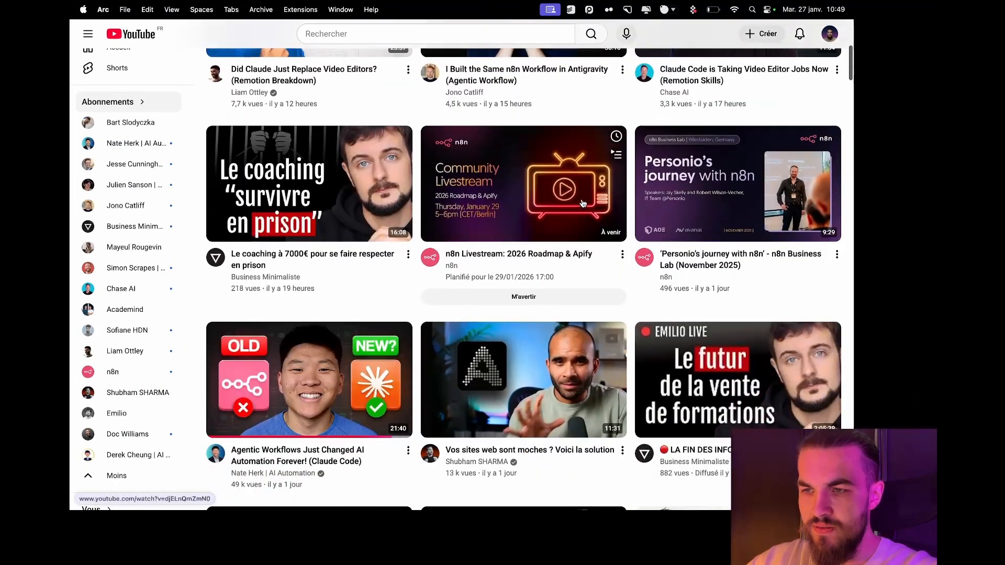
pyautogui.press('super+Tab')
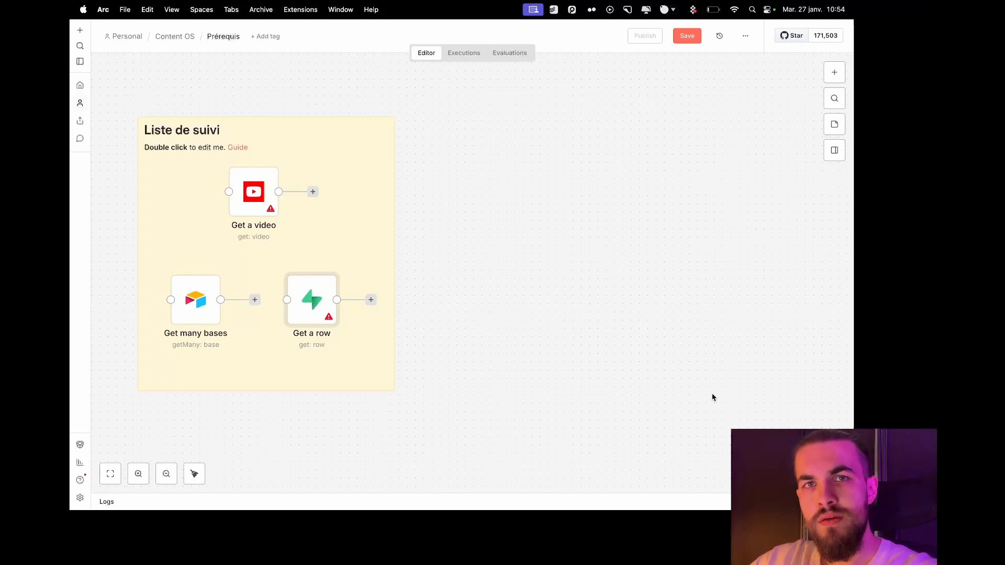
# Look over the YouTube, Airtable and Supabase nodes in the Liste de suivi note of the Prérequis workflow.
pyautogui.hscroll(-5, 524, 247)
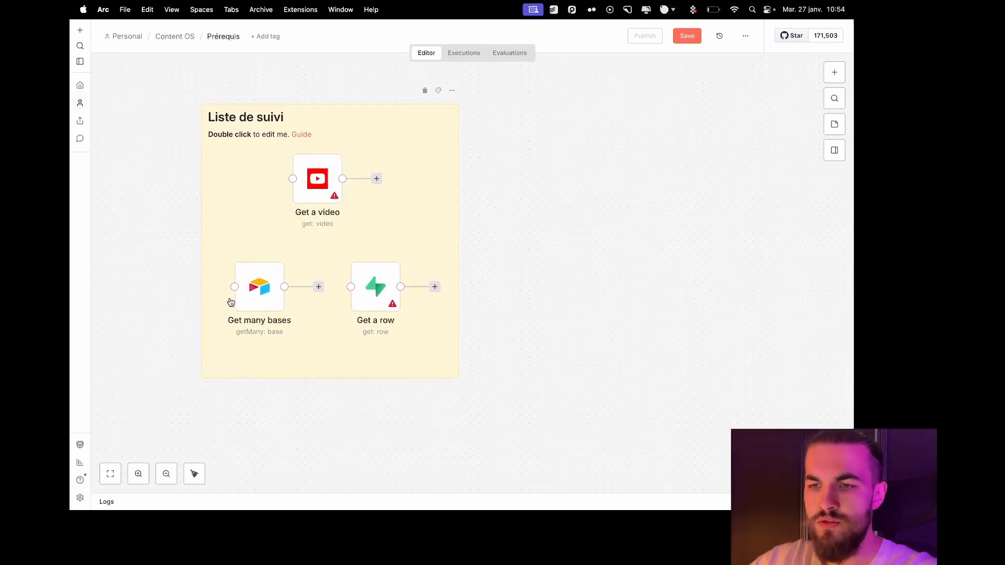
pyautogui.click(256, 308)
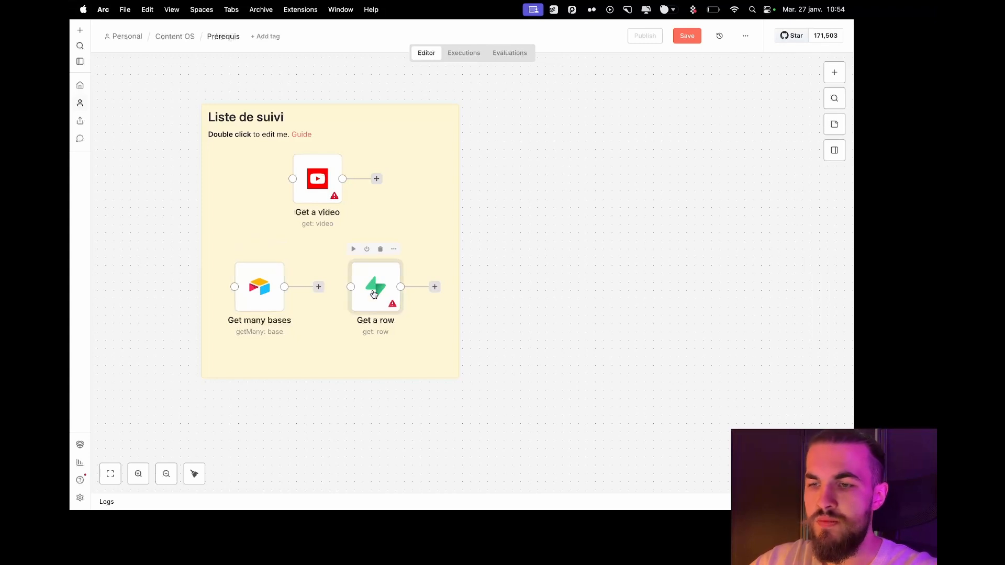
pyautogui.hscroll(6, 834, 404)
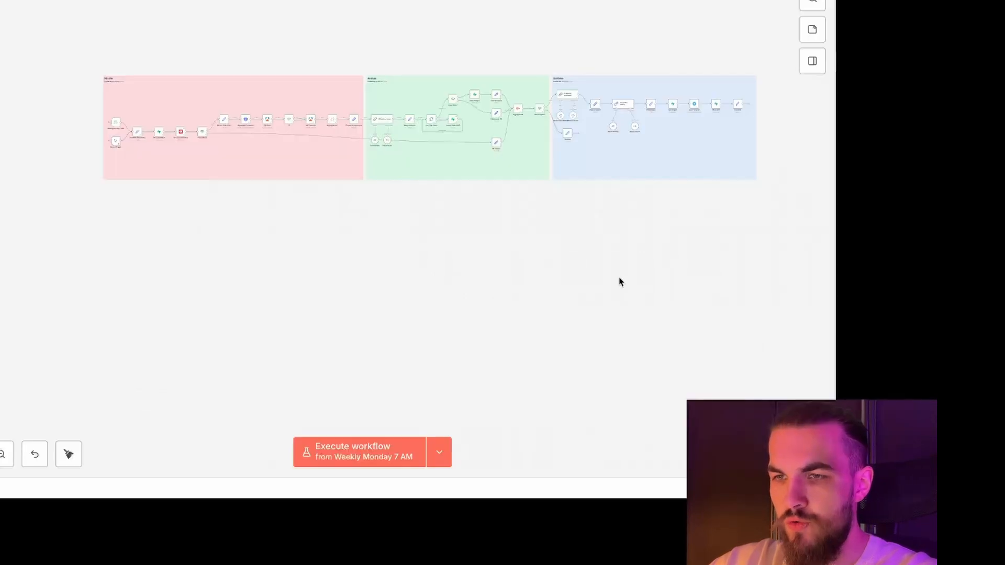
# Examine the Récolte, Analyse and Synthèse sections of the Weekly Youtube Intelligence v3 workflow from start to end.
pyautogui.scroll(5, 687, 127)
pyautogui.hscroll(-10, 687, 128)
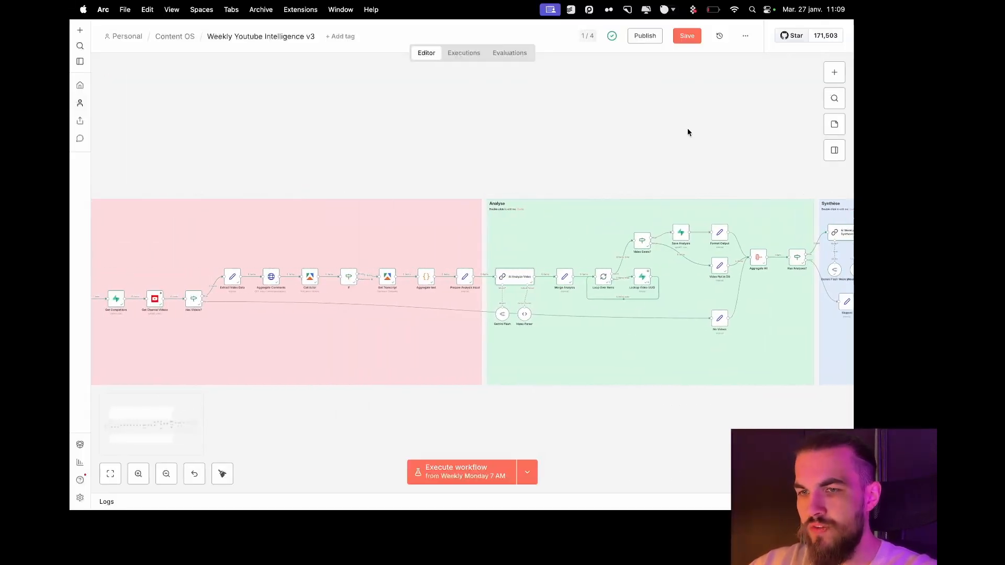
pyautogui.scroll(2, 251, 124)
pyautogui.hscroll(10, 250, 124)
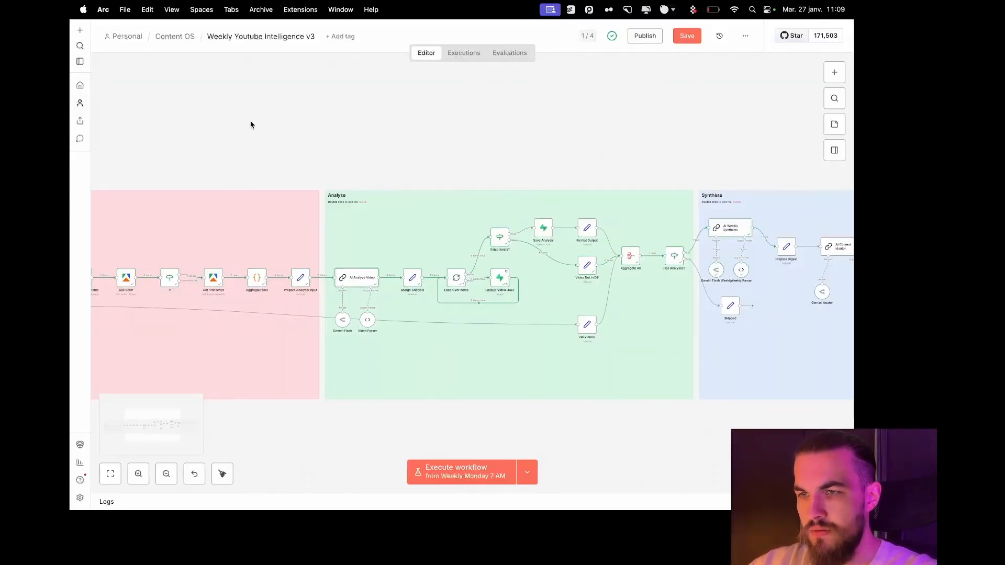
pyautogui.hscroll(10, 454, 106)
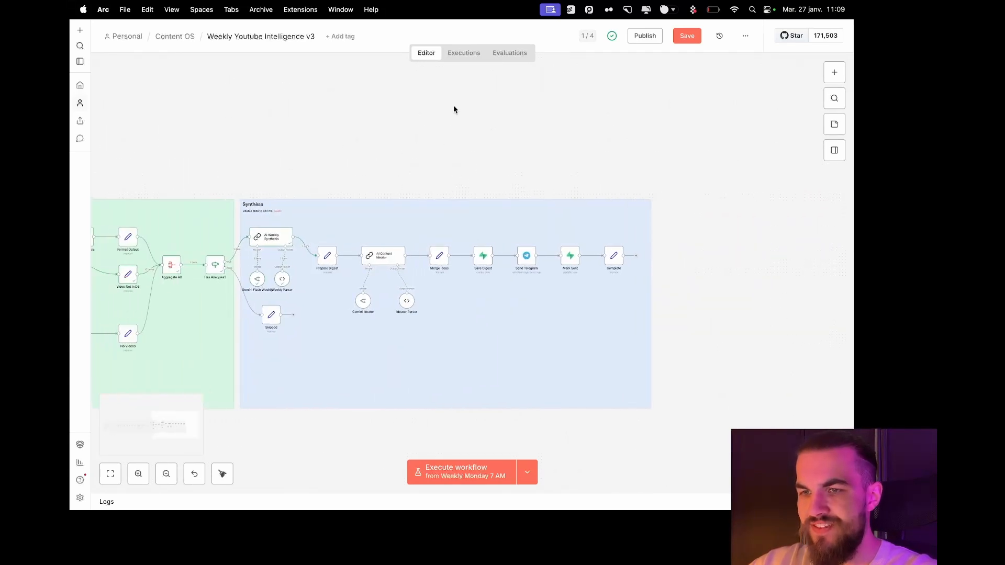
pyautogui.scroll(2, 454, 108)
pyautogui.scroll(-2, 403, 150)
pyautogui.hscroll(-15, 404, 150)
pyautogui.hscroll(5, 404, 150)
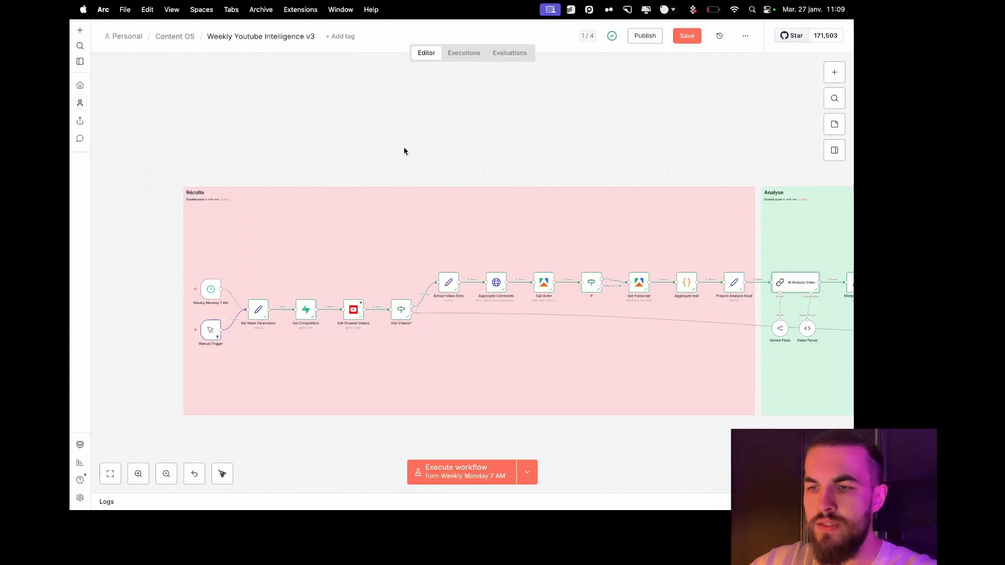
# Open the Get Competitors node, review its Supabase row query settings and close it.
pyautogui.scroll(5, 403, 151)
pyautogui.doubleClick(356, 283)
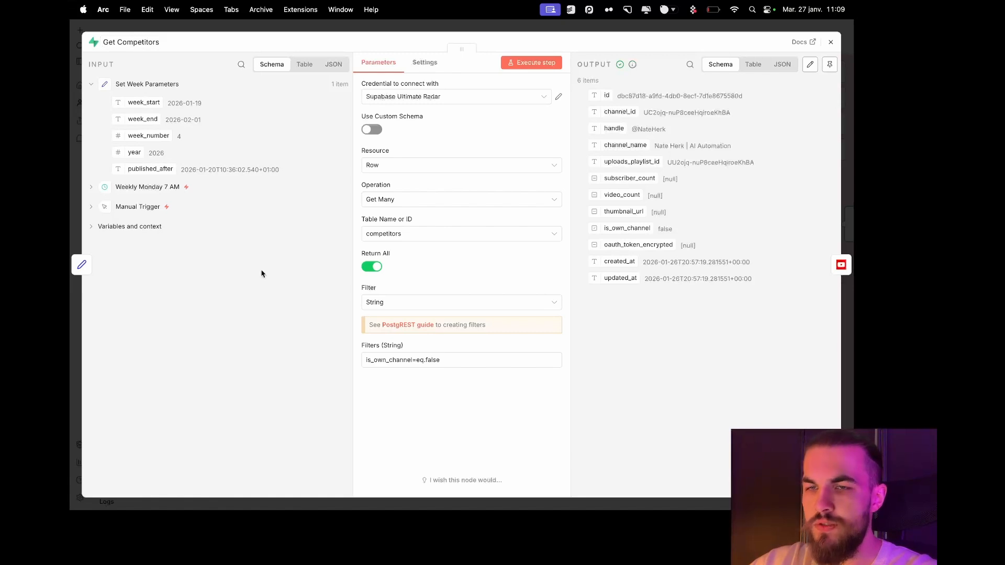
pyautogui.click(831, 42)
# Examine the columns of the competitors table in the Supabase table editor and return to the n8n workflow.
pyautogui.hotkey('ctrl', 'Tab')
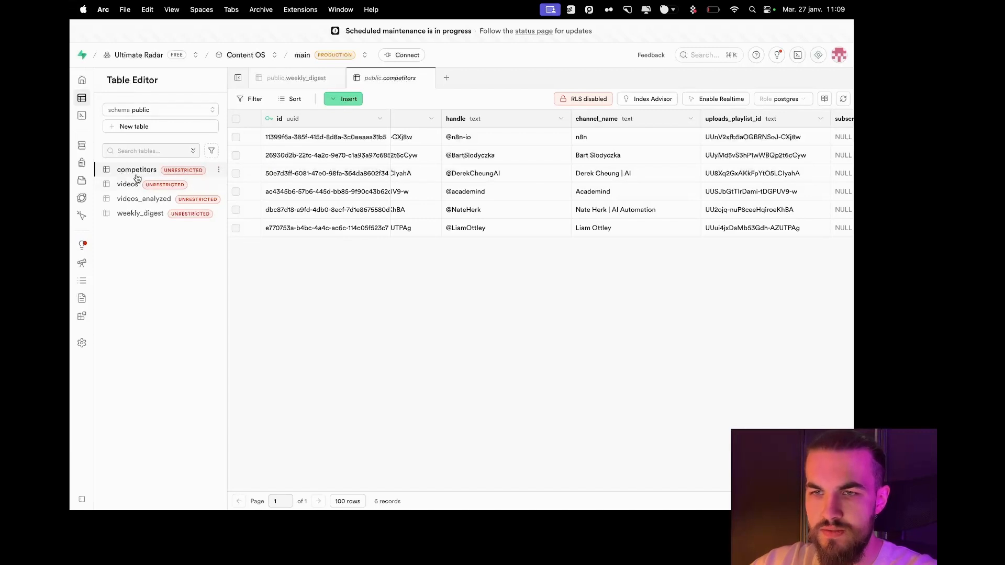
pyautogui.hscroll(2, 445, 173)
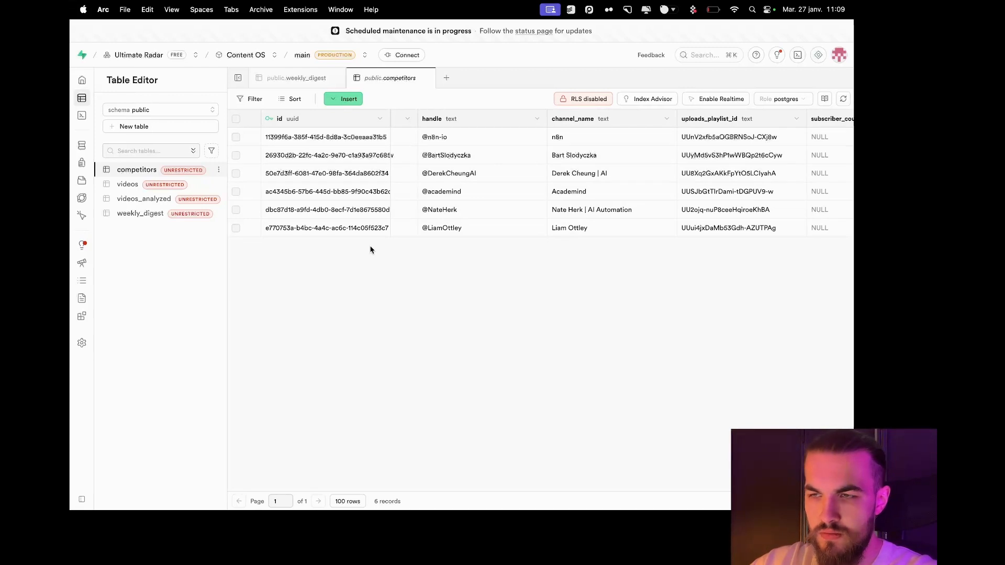
pyautogui.hscroll(3, 575, 321)
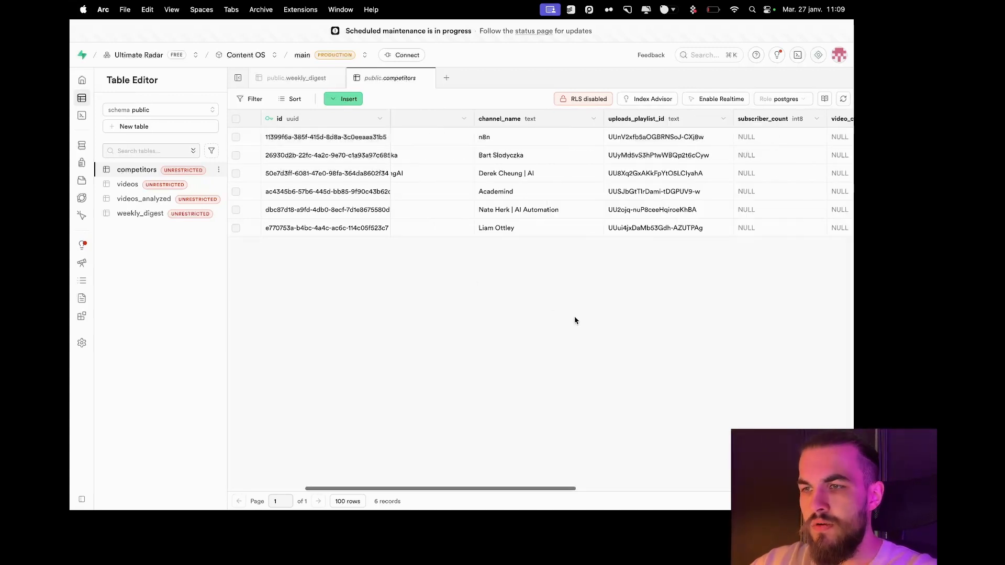
pyautogui.hscroll(-4, 574, 320)
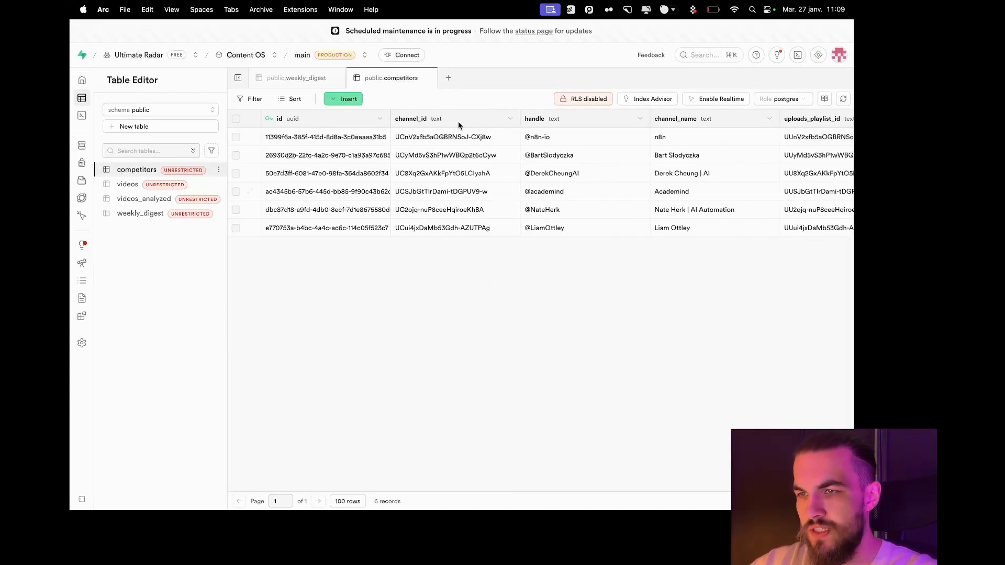
pyautogui.hscroll(5, 504, 335)
pyautogui.hscroll(-3, 504, 336)
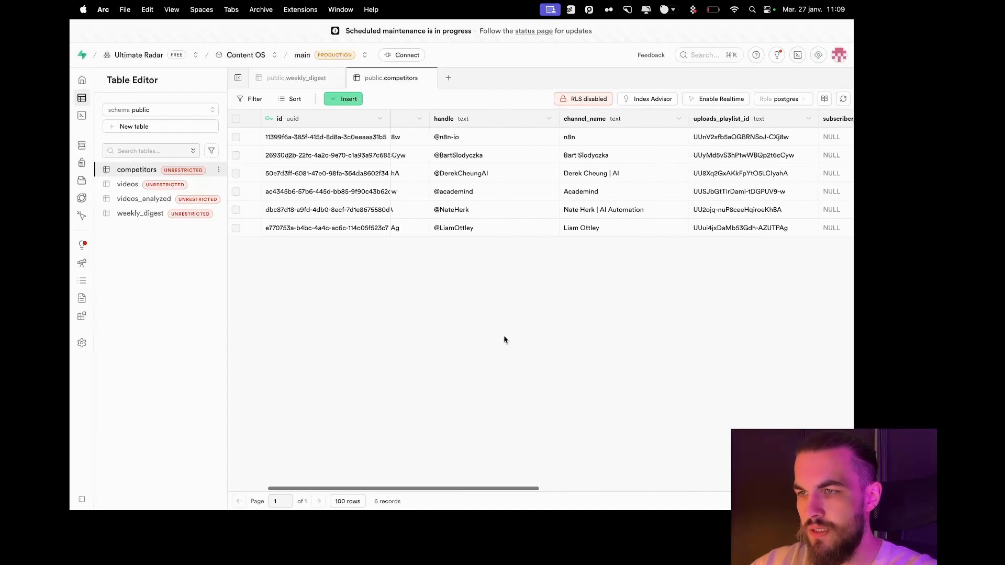
pyautogui.hotkey('ctrl', 'Tab')
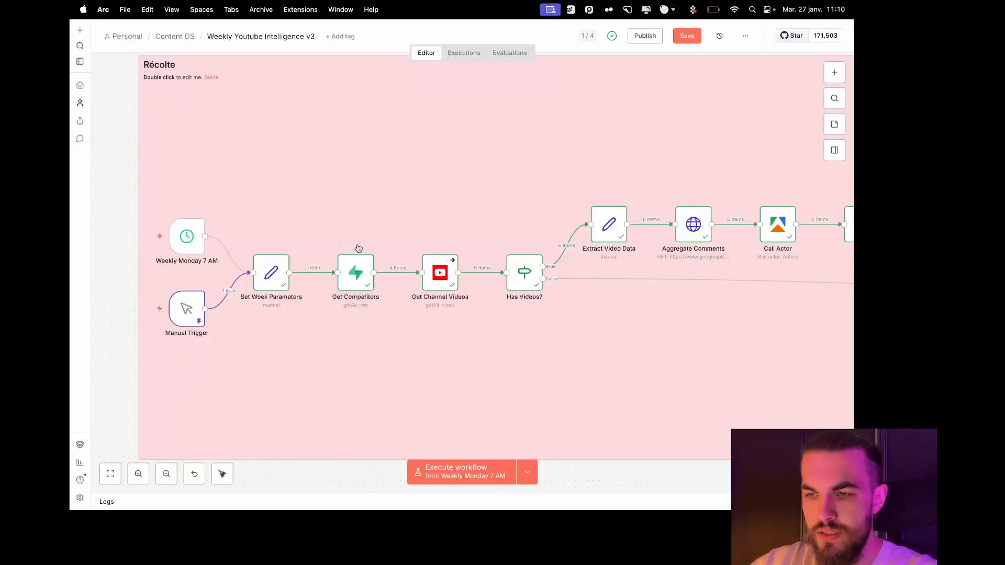
# Open the Get Channel Videos node, review its Channel ID and Published After filter expressions, and close it.
pyautogui.hscroll(3, 377, 207)
pyautogui.scroll(-1, 377, 207)
pyautogui.moveTo(399, 253)
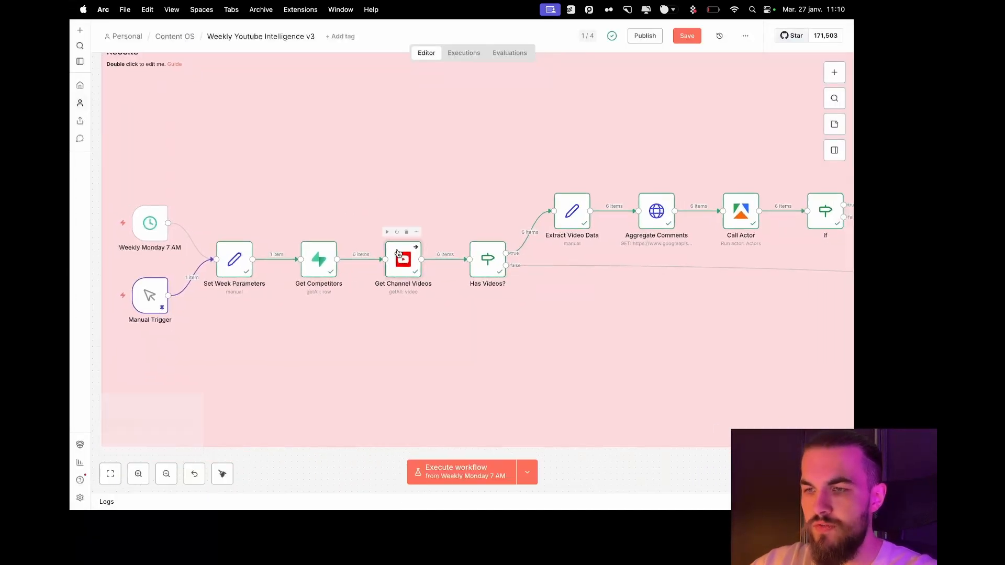
pyautogui.doubleClick(399, 256)
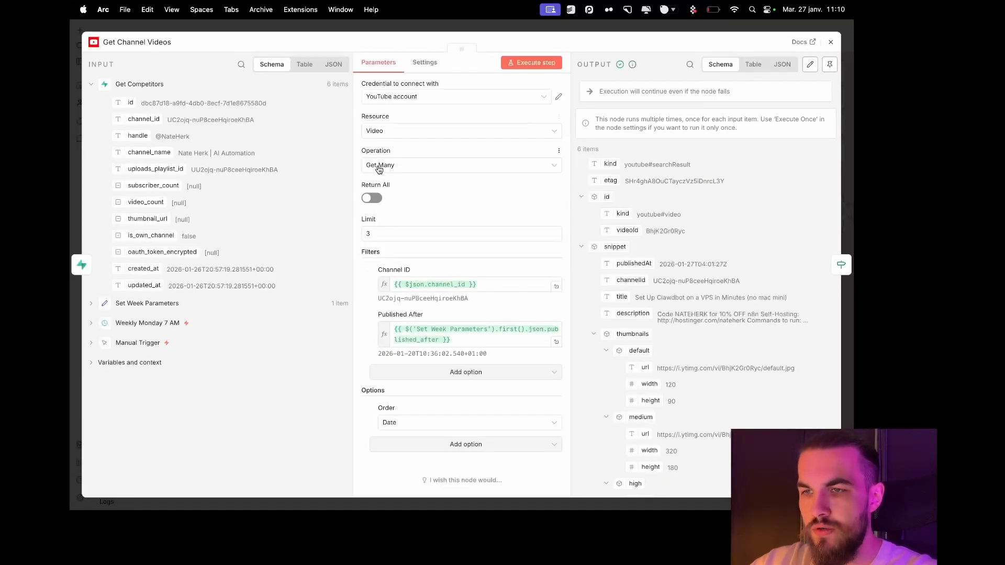
pyautogui.click(484, 286)
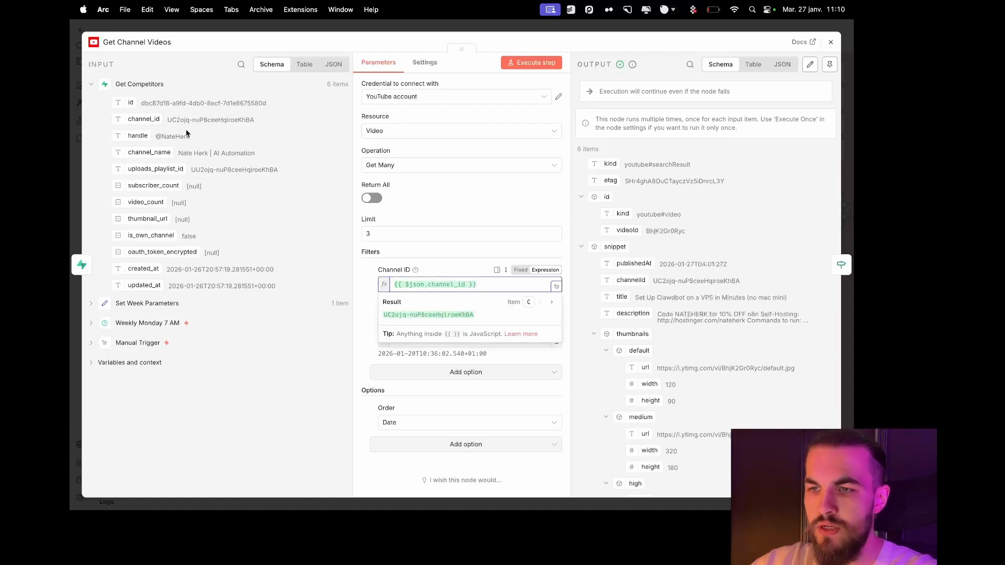
pyautogui.click(447, 196)
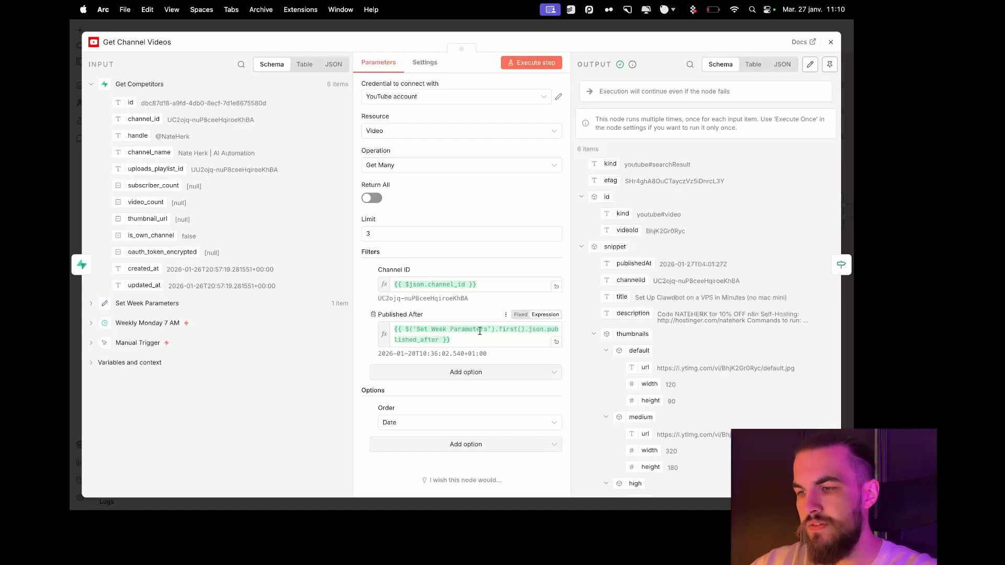
pyautogui.press('Escape')
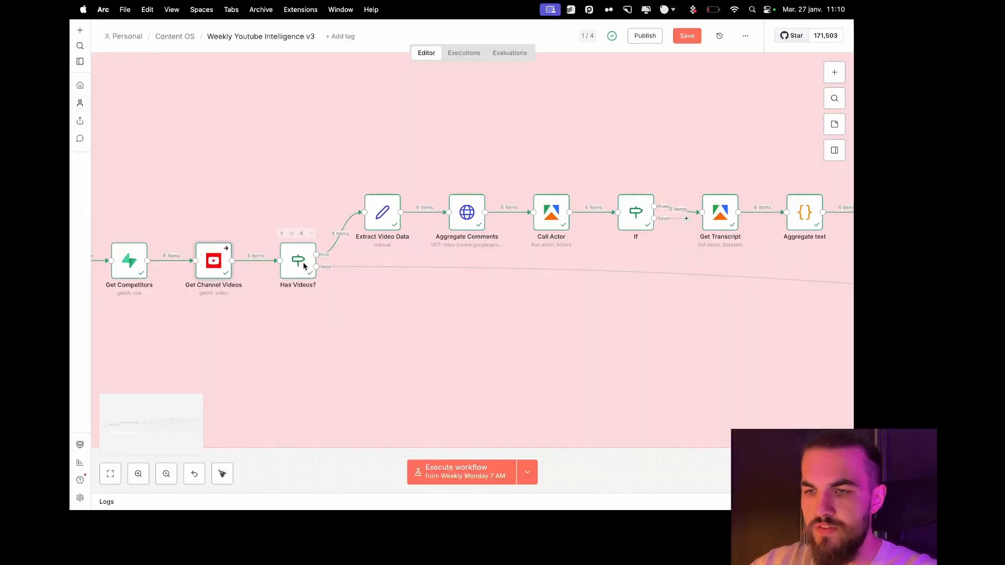
# Open the Extract Video Data node, review its field mappings and output, and close it.
pyautogui.hscroll(2, 360, 154)
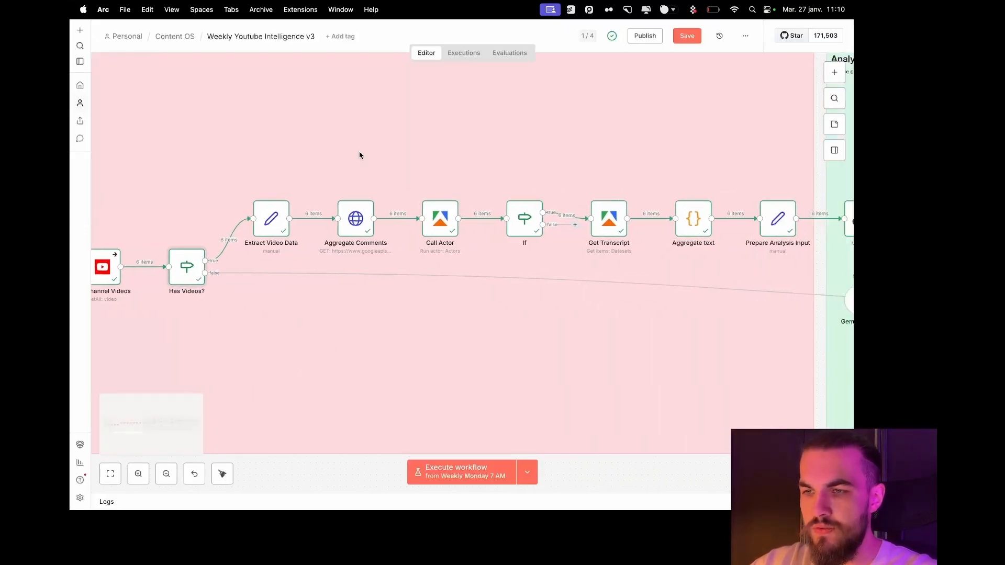
pyautogui.hscroll(-1, 360, 154)
pyautogui.doubleClick(332, 232)
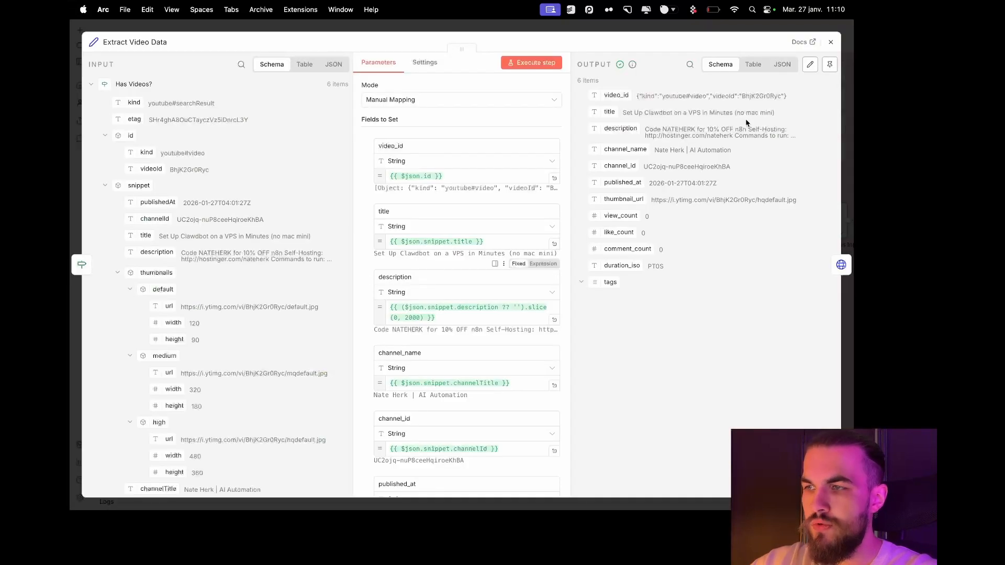
pyautogui.click(831, 42)
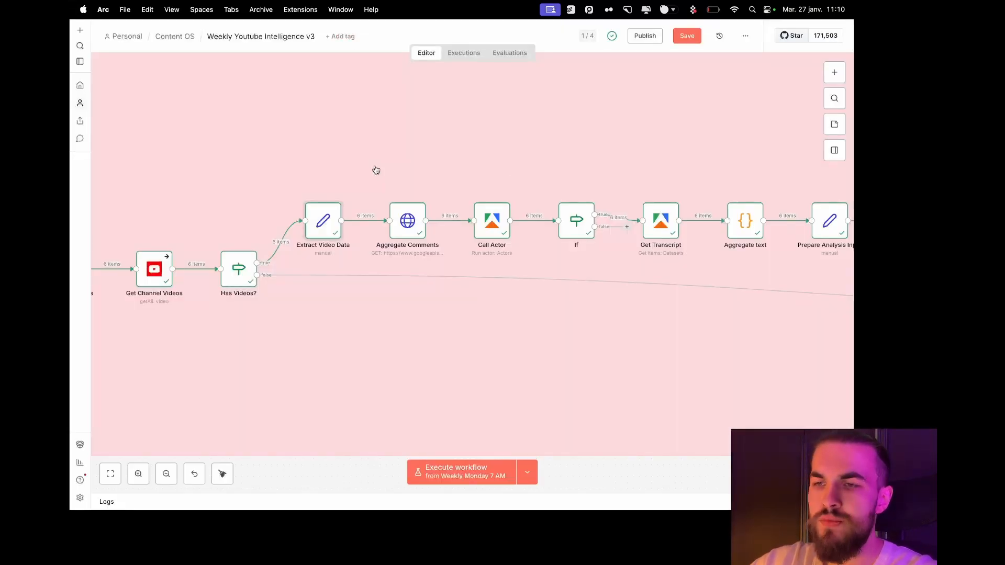
# Open the Aggregate Comments node and examine the YouTube commentThreads address in its request URL.
pyautogui.scroll(2, 397, 173)
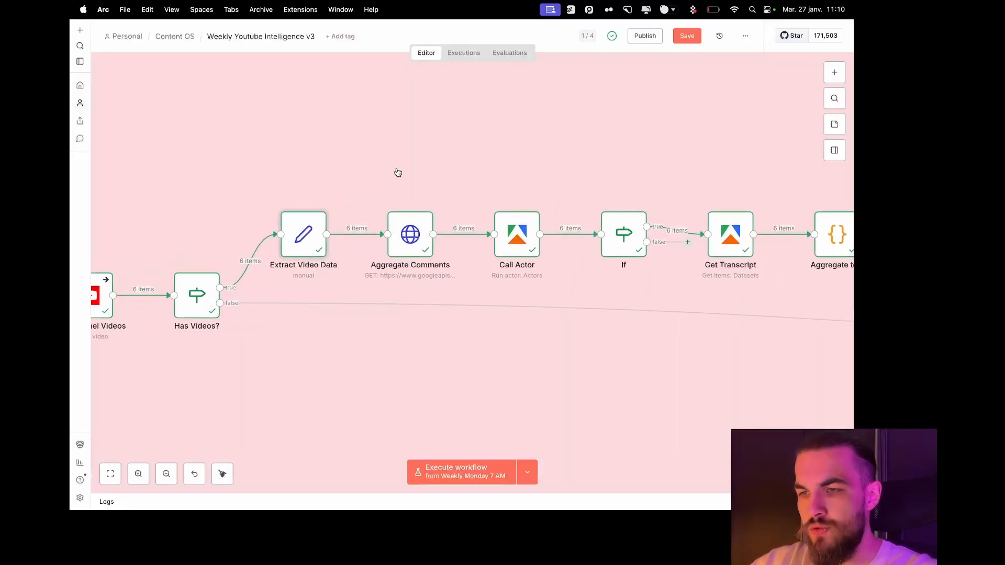
pyautogui.click(413, 244)
pyautogui.doubleClick(412, 244)
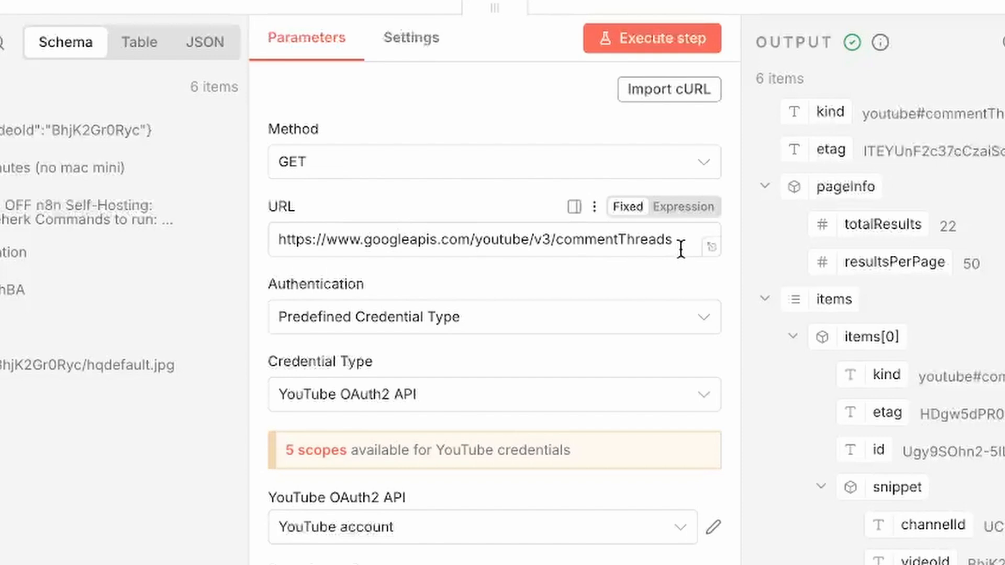
pyautogui.doubleClick(539, 151)
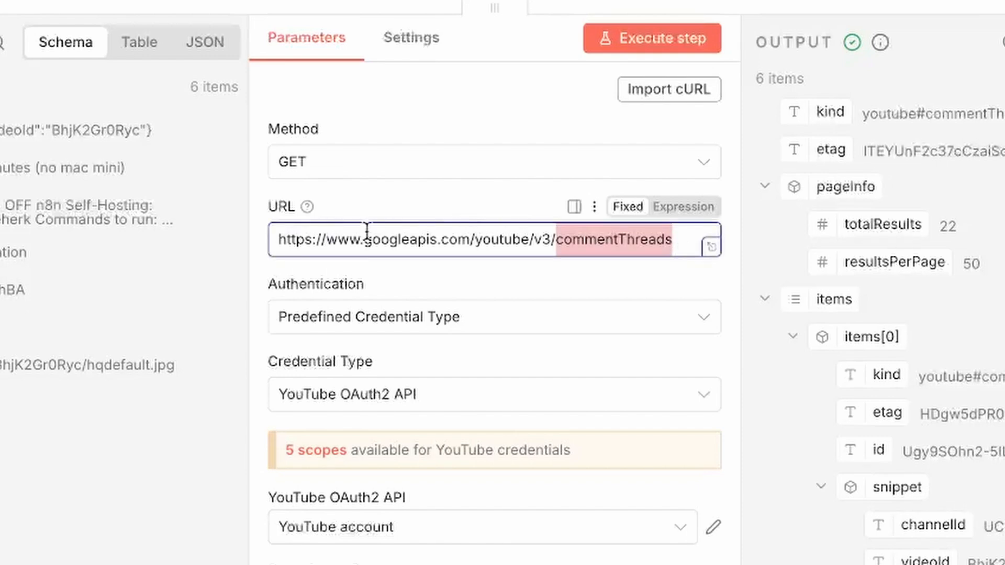
pyautogui.tripleClick(405, 149)
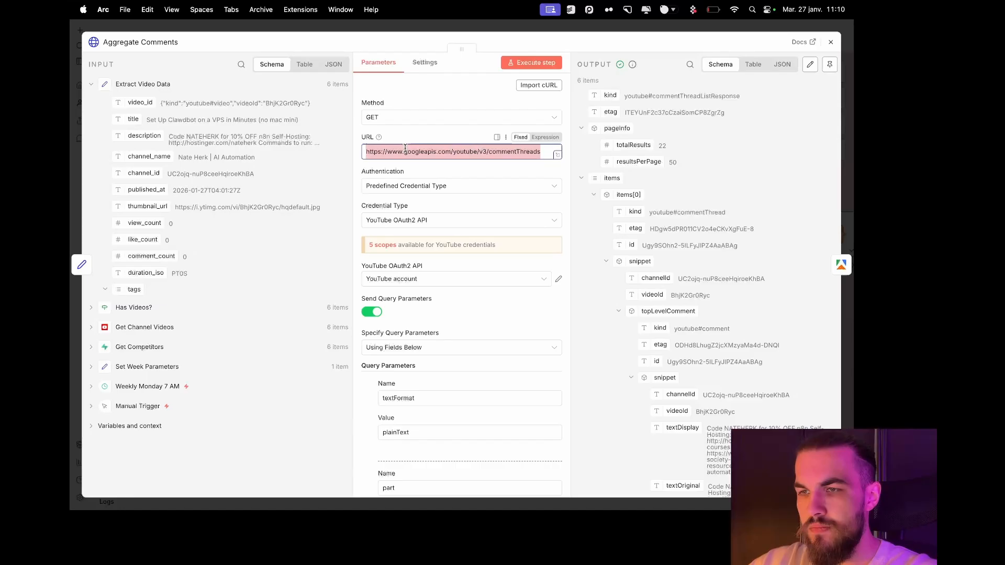
pyautogui.doubleClick(460, 151)
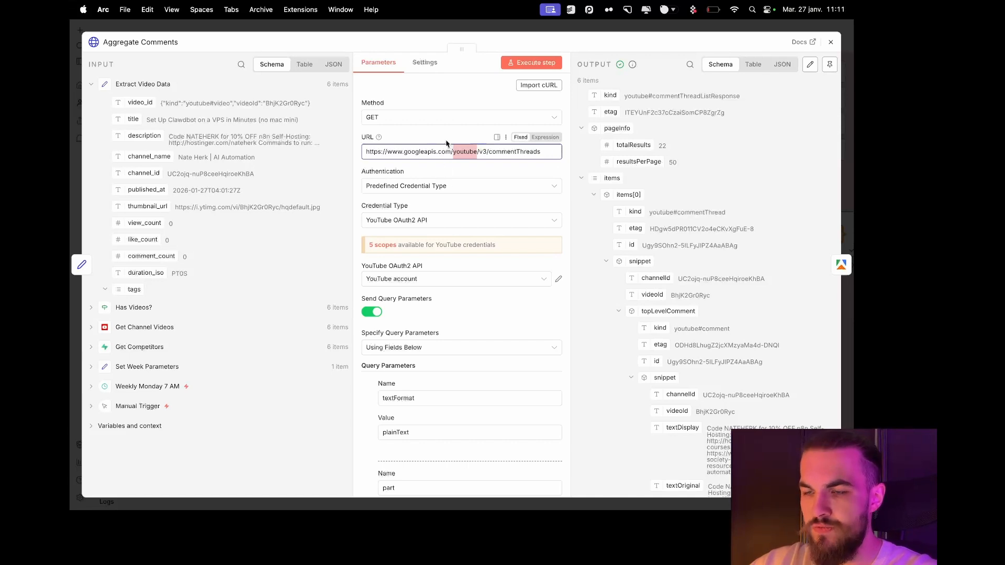
# Review the query parameters and authentication settings of the Aggregate Comments request, and close the node.
pyautogui.scroll(-10, 450, 261)
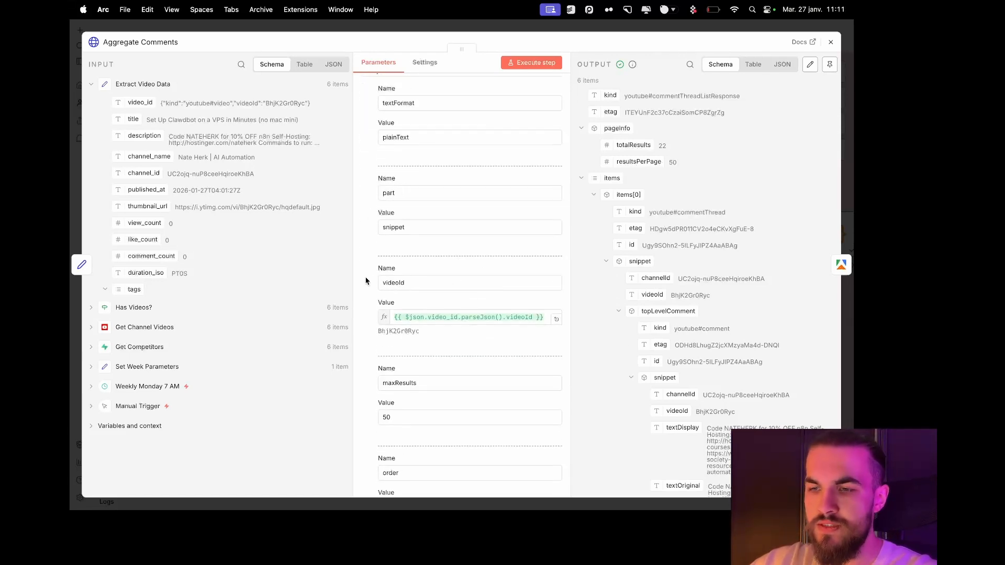
pyautogui.scroll(-3, 372, 293)
pyautogui.scroll(10, 381, 312)
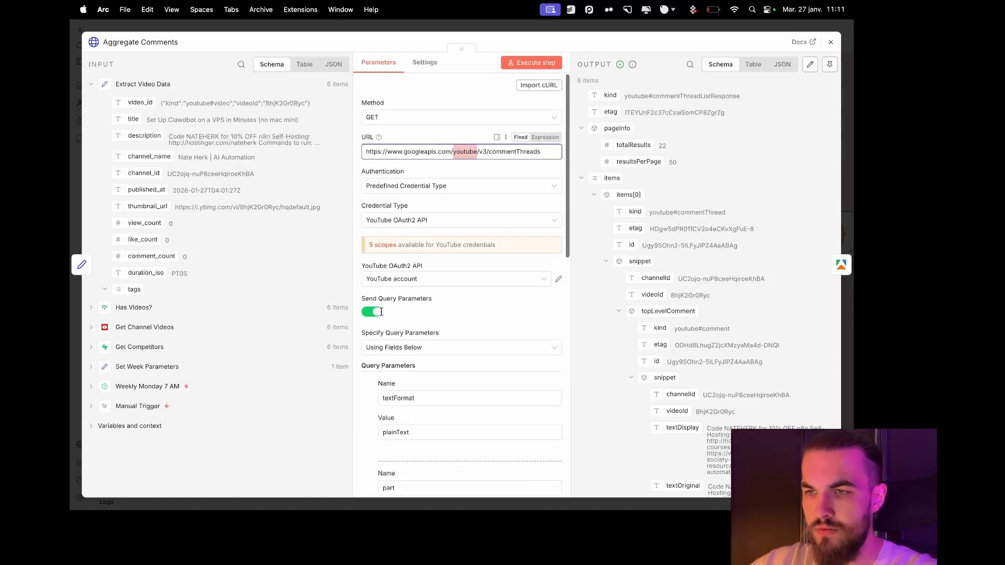
pyautogui.scroll(-10, 445, 335)
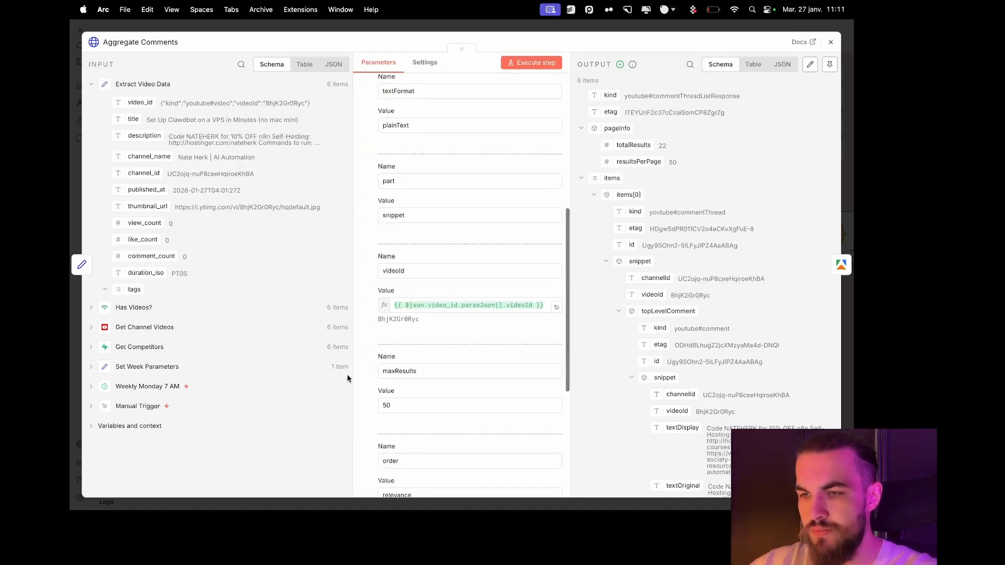
pyautogui.scroll(10, 366, 330)
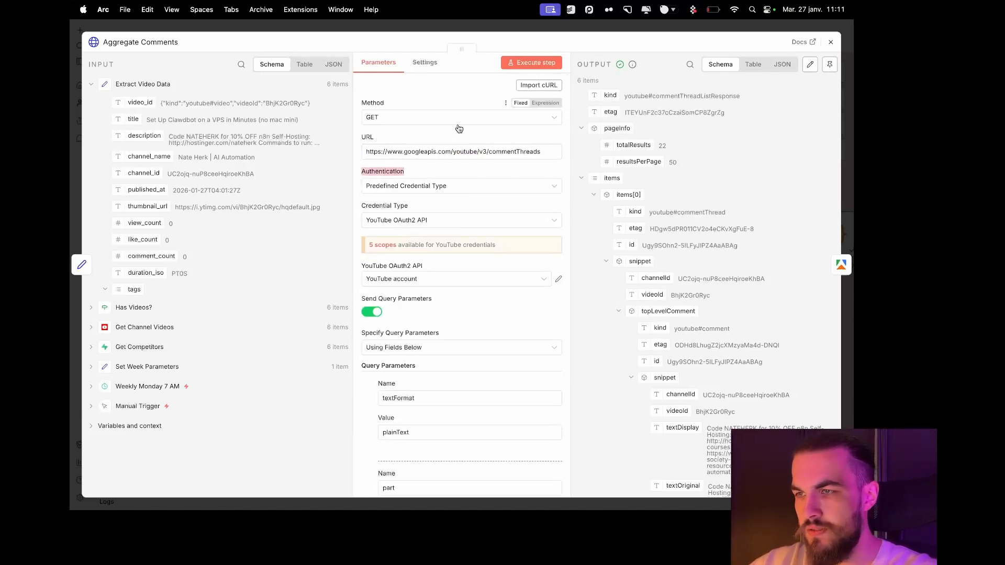
pyautogui.press('Escape')
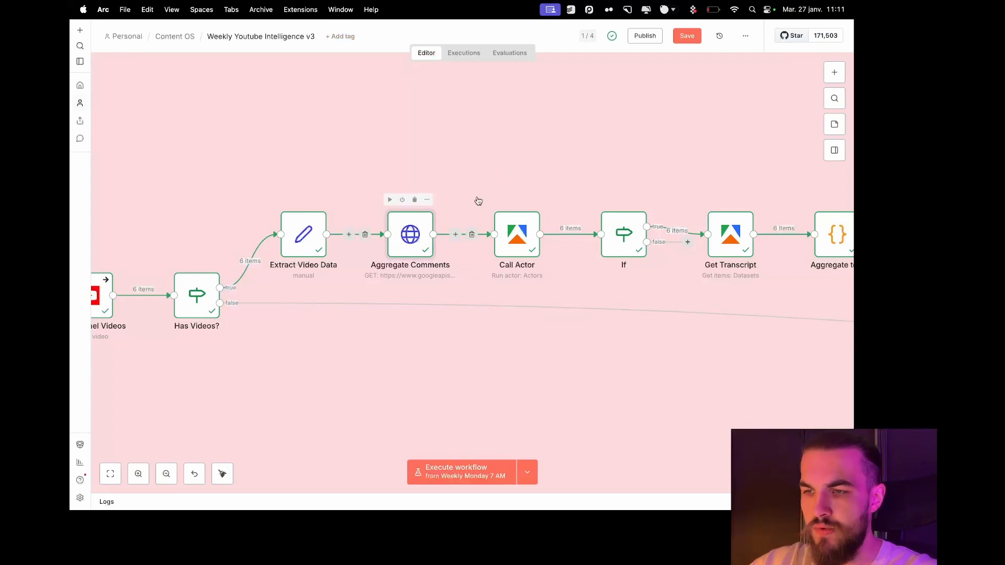
# Open the Call Actor node, review its Apify YouTube Transcript Scraper settings and input JSON, and close it.
pyautogui.hscroll(5, 478, 201)
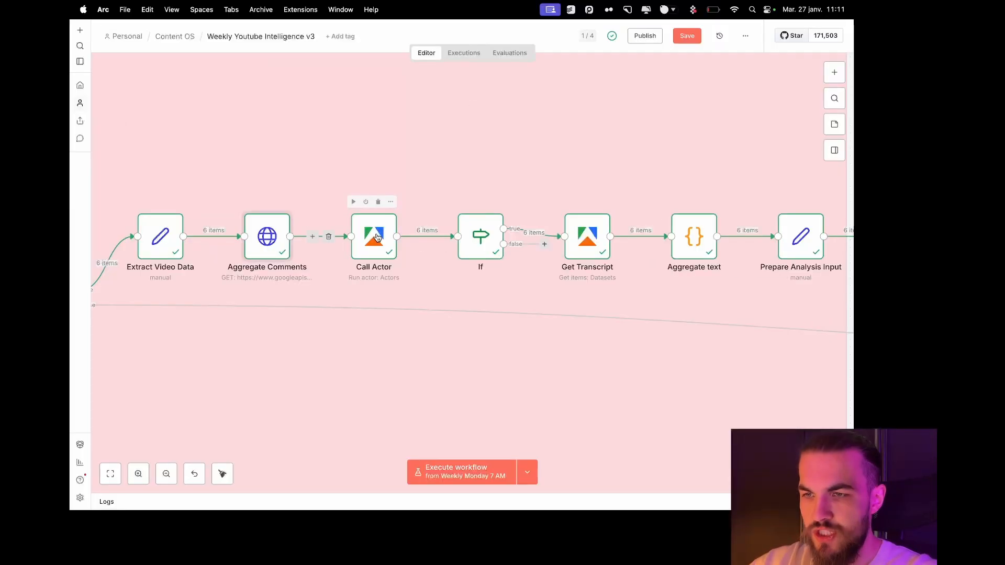
pyautogui.hscroll(-2, 360, 164)
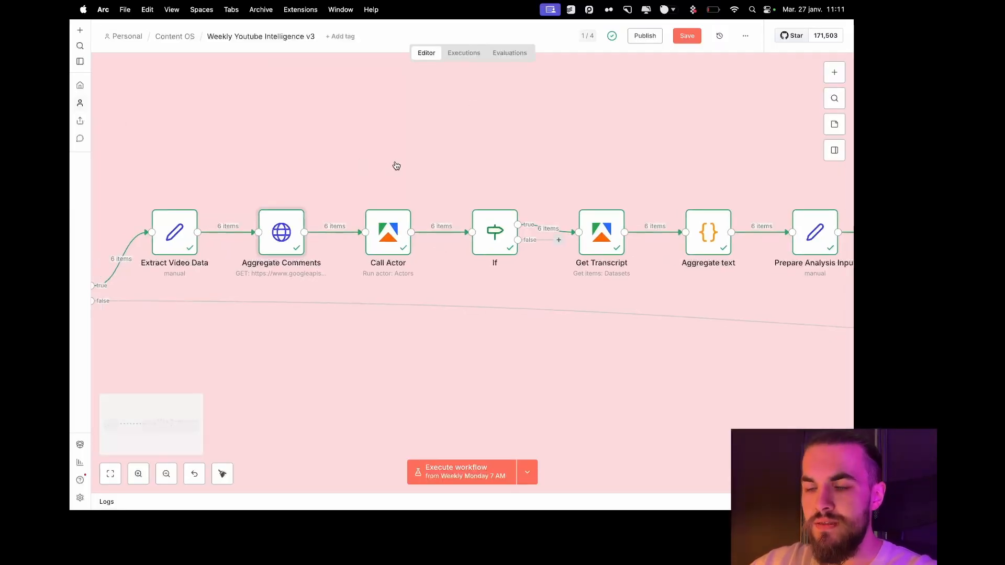
pyautogui.hscroll(-2, 397, 166)
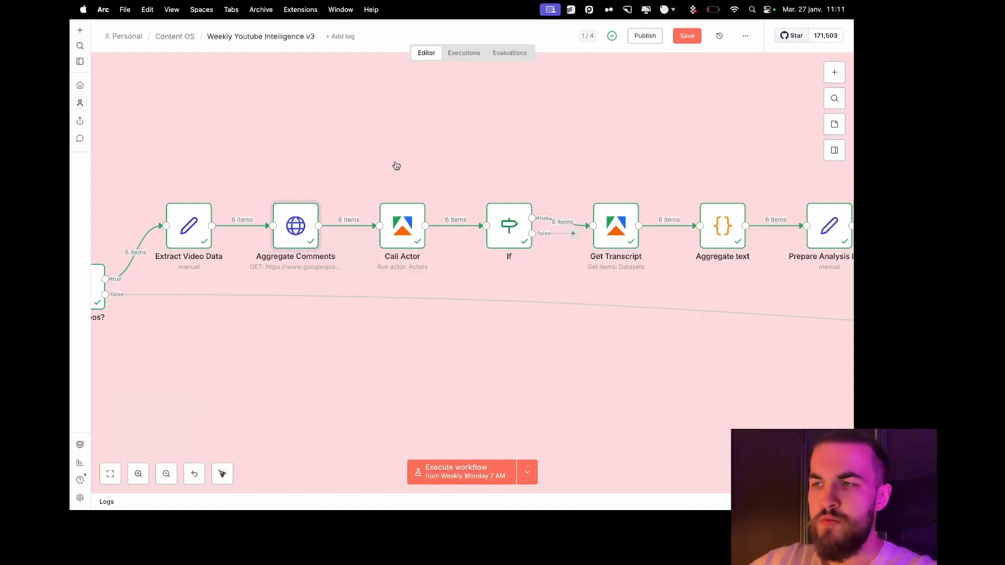
pyautogui.doubleClick(406, 225)
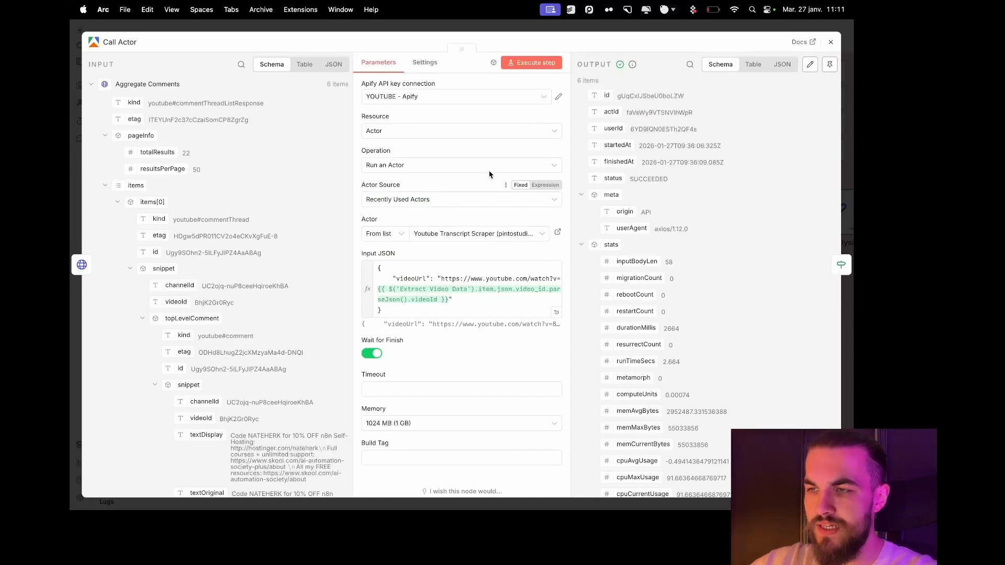
pyautogui.press('Escape')
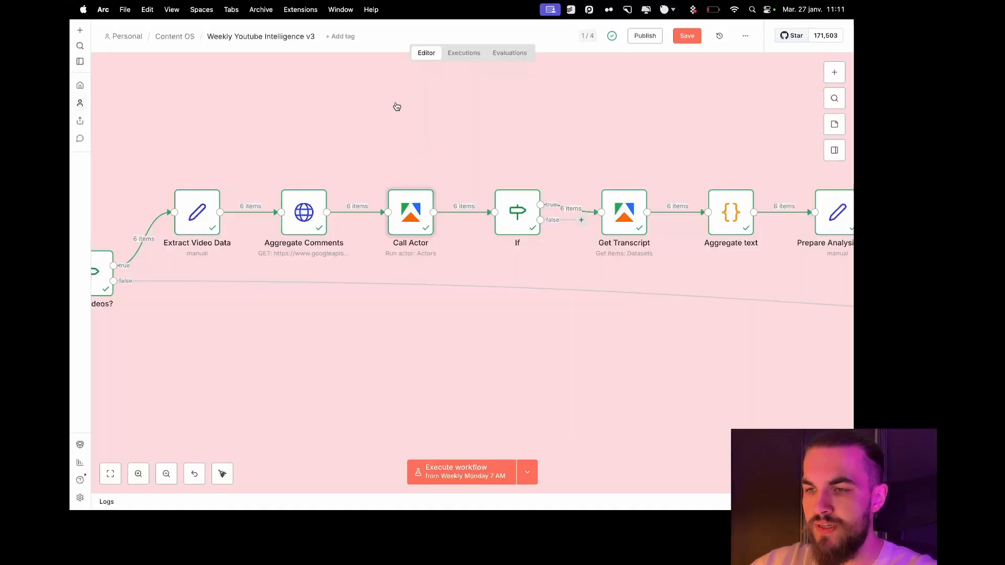
# Review the Get Transcript node's dataset settings and output, check the Aggregate text node, and close both.
pyautogui.hscroll(2, 413, 168)
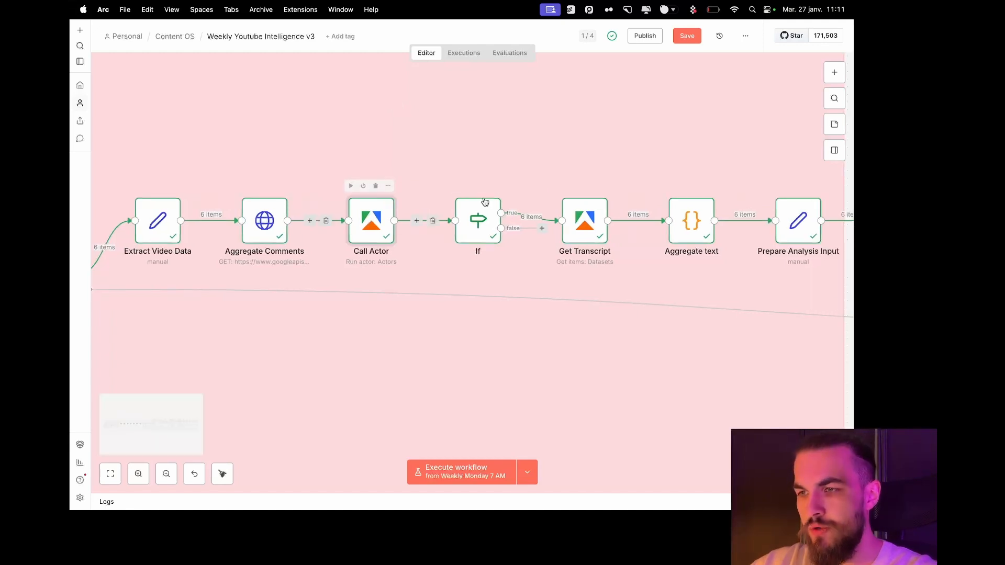
pyautogui.hscroll(5, 474, 194)
pyautogui.doubleClick(467, 242)
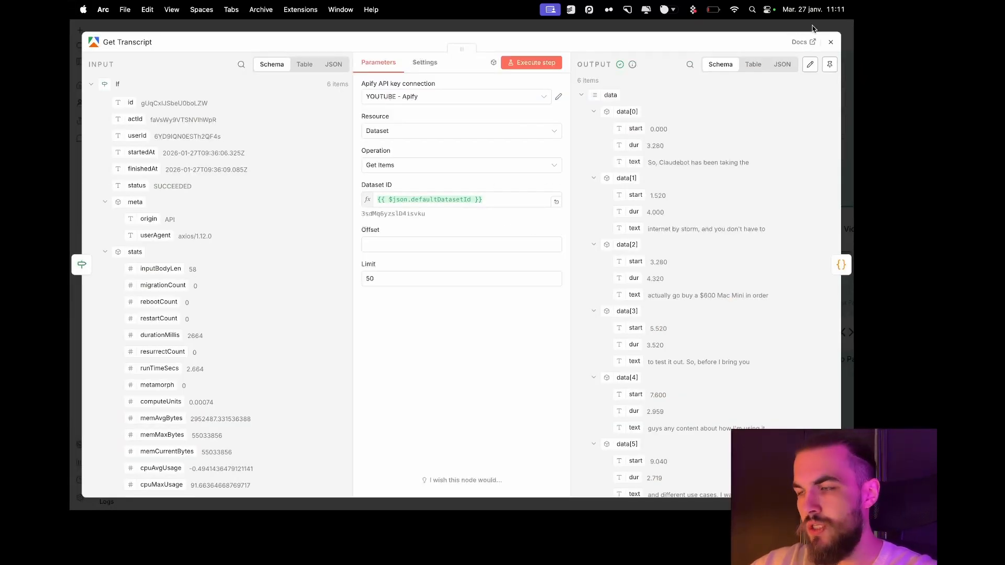
pyautogui.click(831, 42)
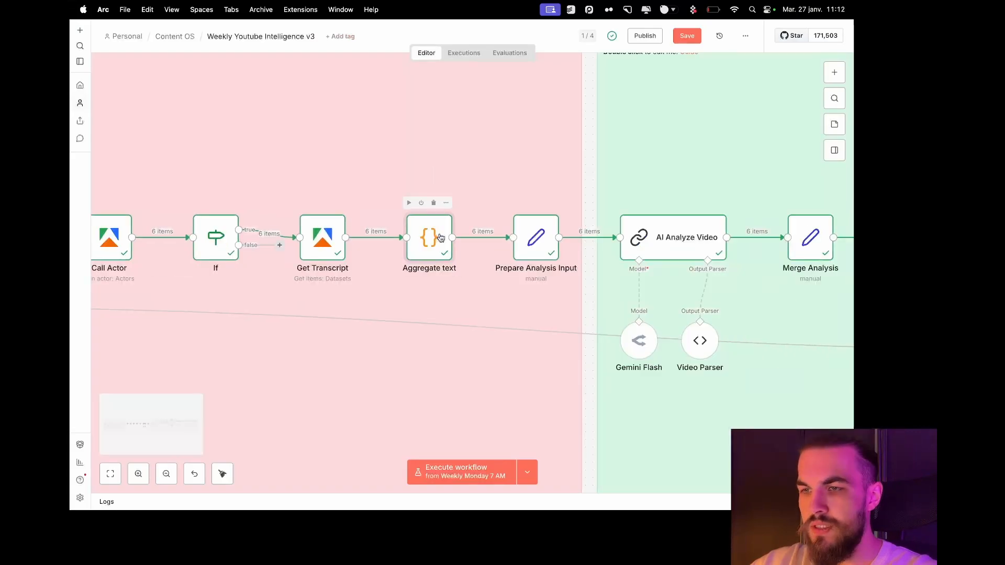
pyautogui.doubleClick(440, 239)
pyautogui.click(830, 44)
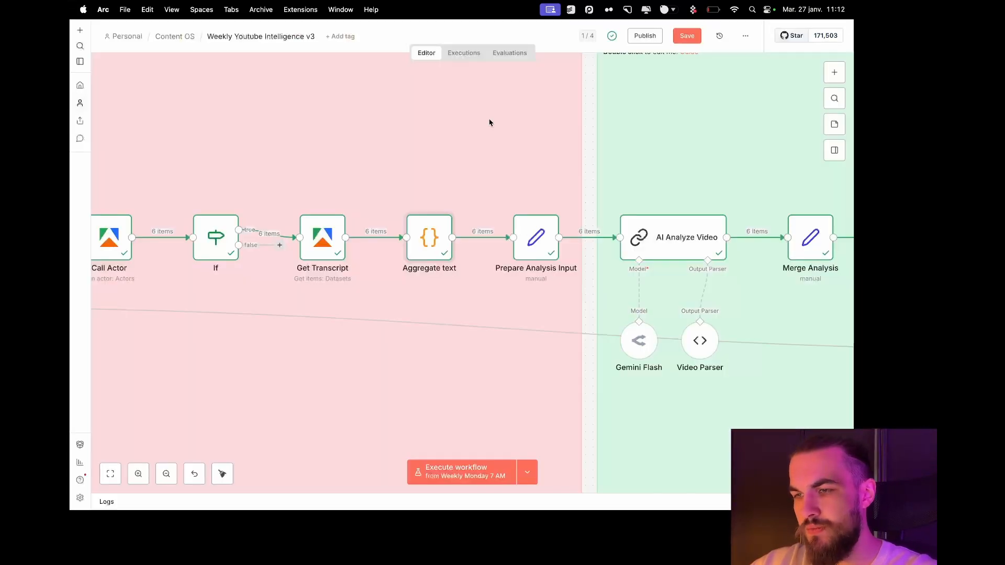
# Open the AI Analyze Video node's prompt expression and highlight its video context, transcript and audience comments sections.
pyautogui.hscroll(3, 490, 121)
pyautogui.doubleClick(497, 226)
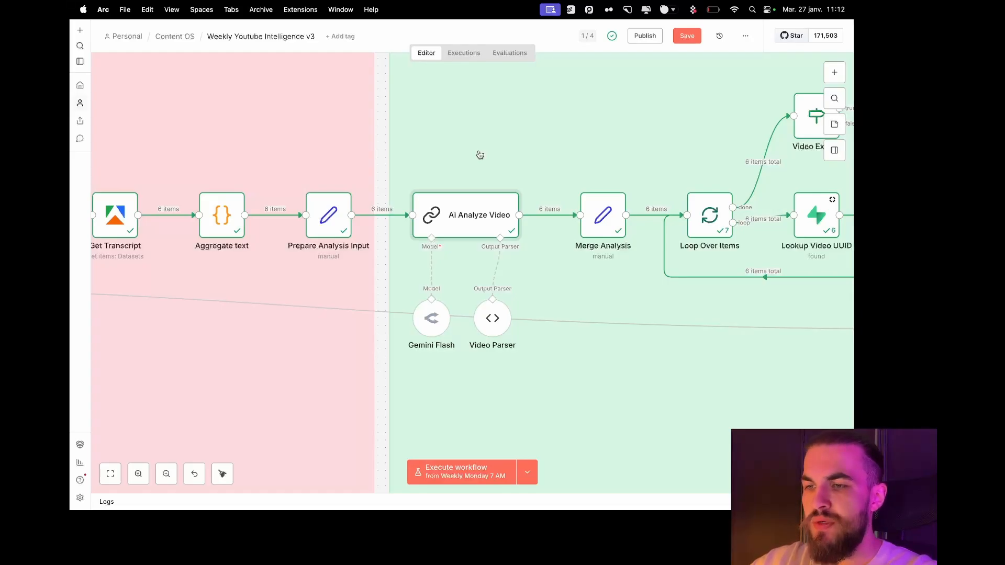
pyautogui.doubleClick(473, 225)
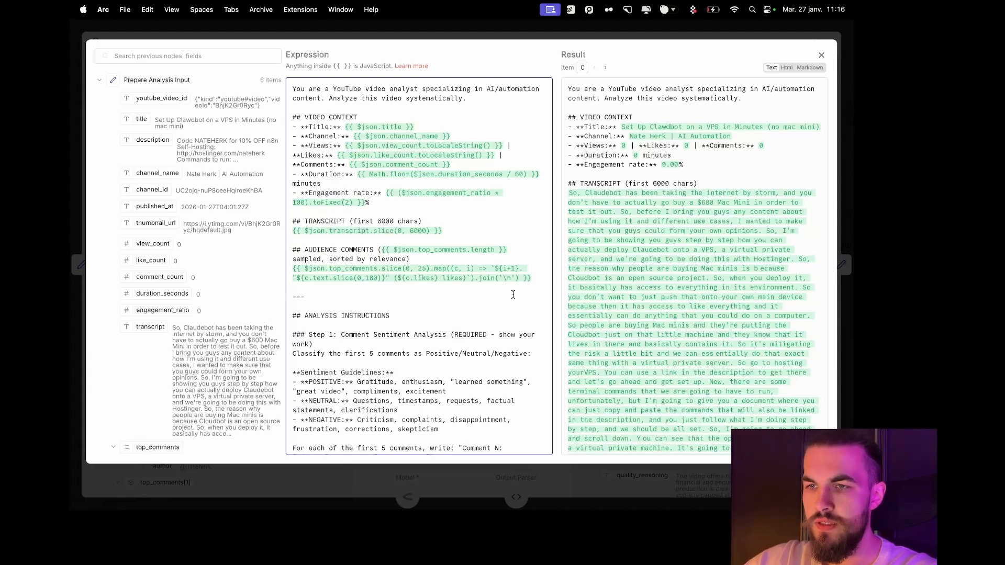
pyautogui.moveTo(292, 117); pyautogui.dragTo(533, 281)
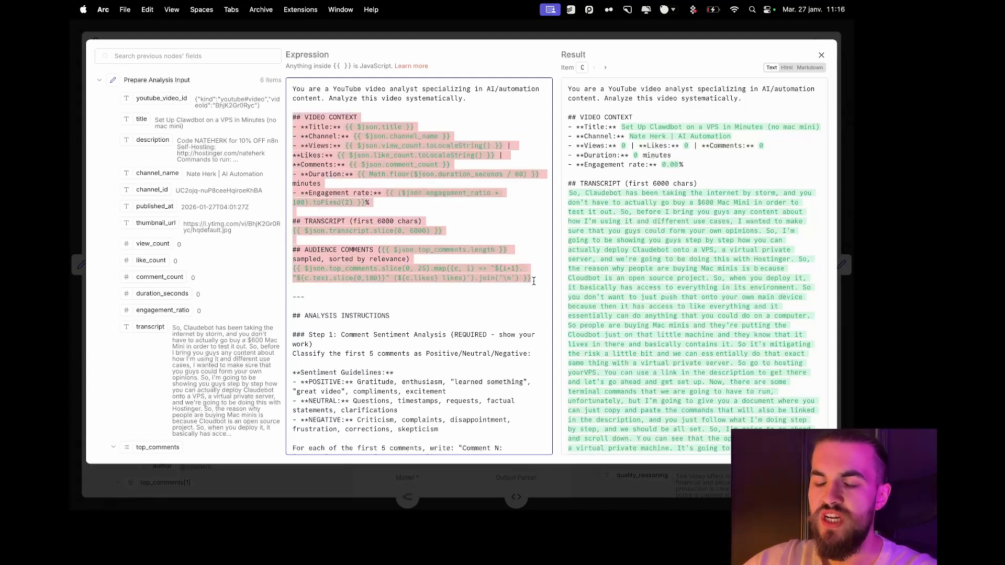
# Read the AI Analyze Video prompt's analysis instructions, quality rubric, topic classification and JSON output format, and close the node.
pyautogui.scroll(-9, 481, 261)
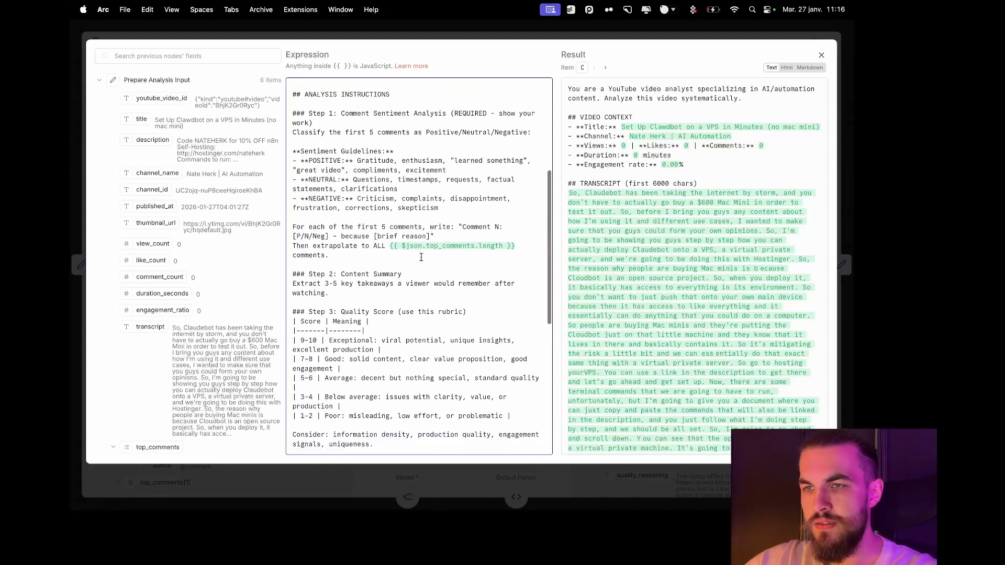
pyautogui.scroll(-8, 421, 257)
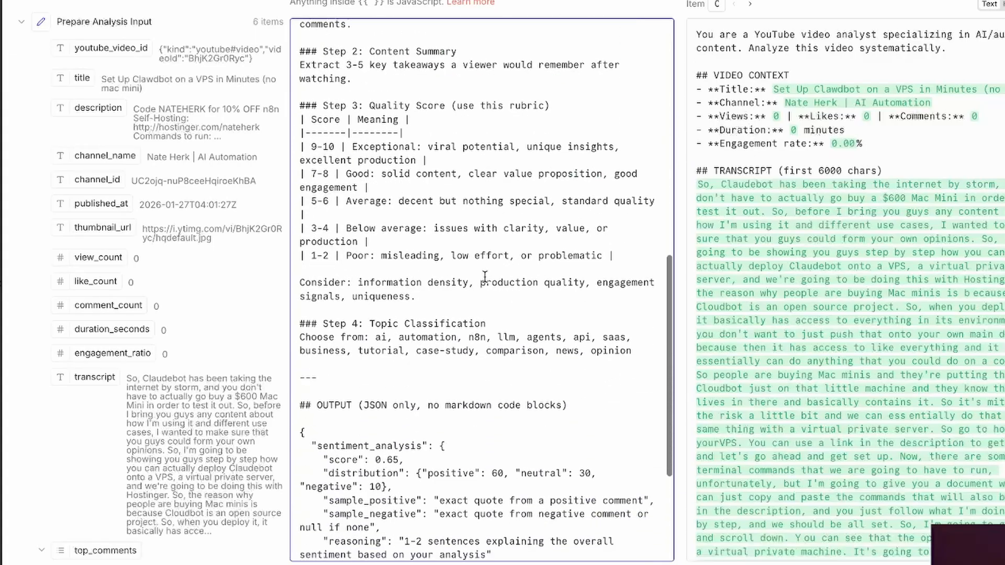
pyautogui.scroll(-6, 485, 277)
pyautogui.scroll(10, 485, 277)
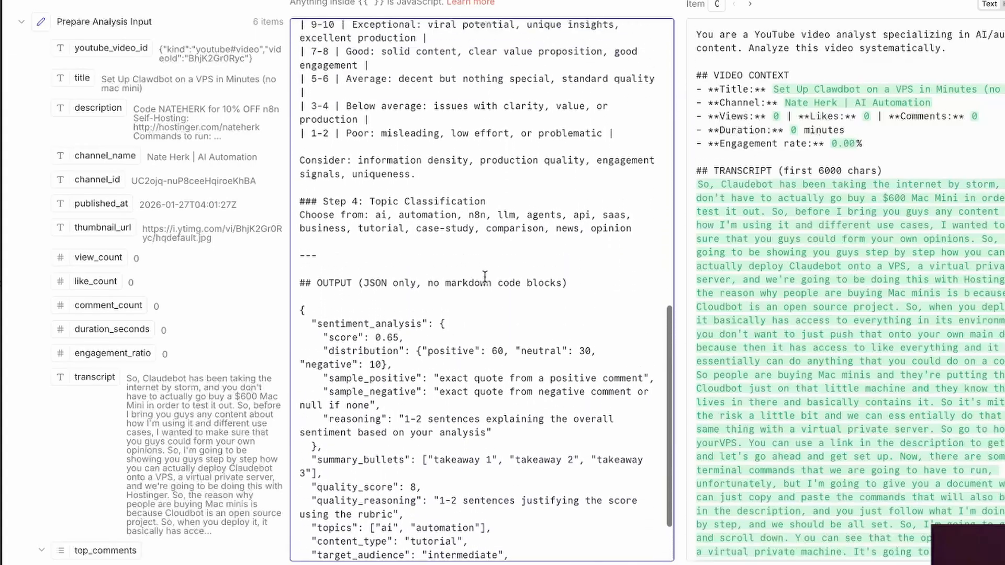
pyautogui.scroll(5, 485, 277)
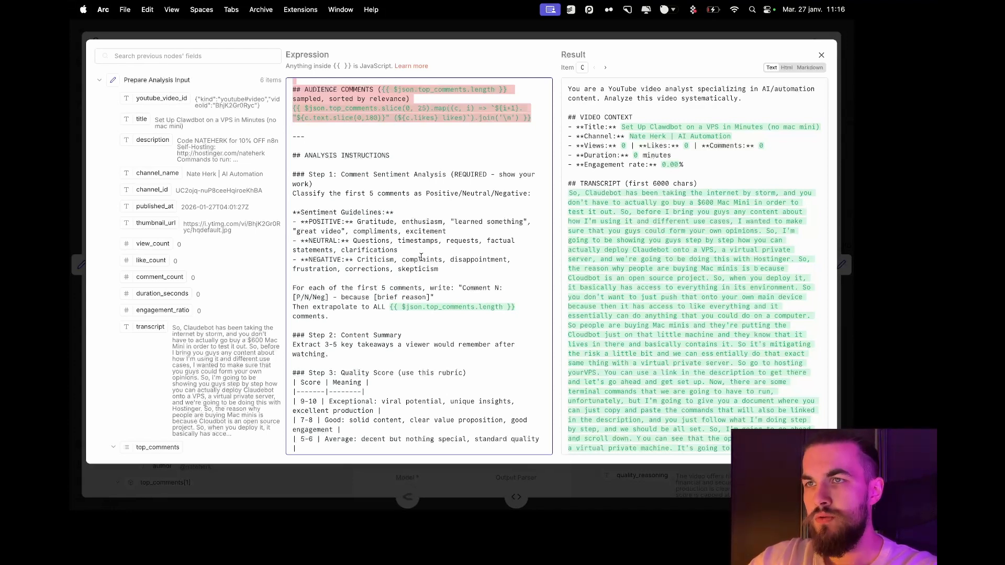
pyautogui.scroll(-10, 421, 257)
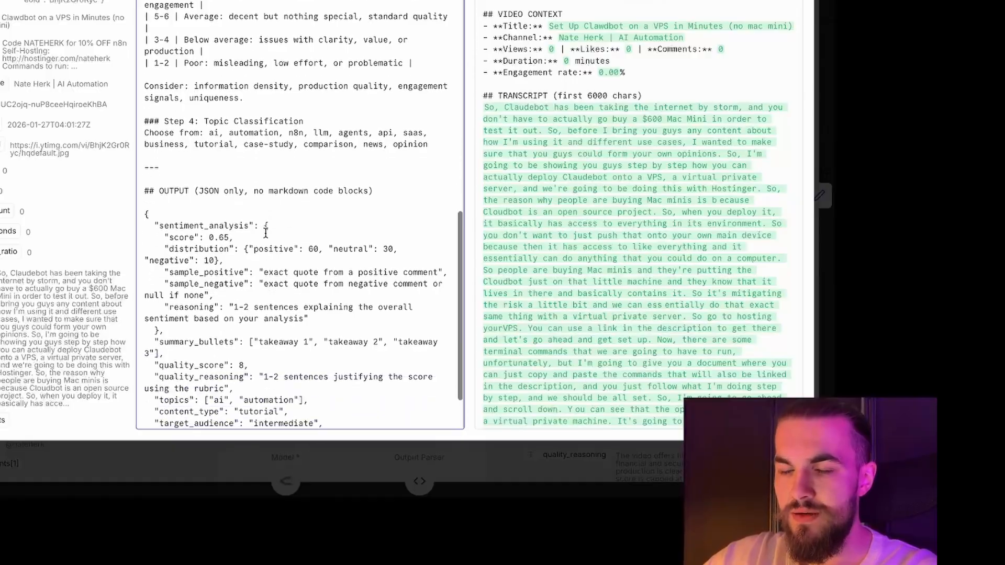
pyautogui.scroll(10, 265, 233)
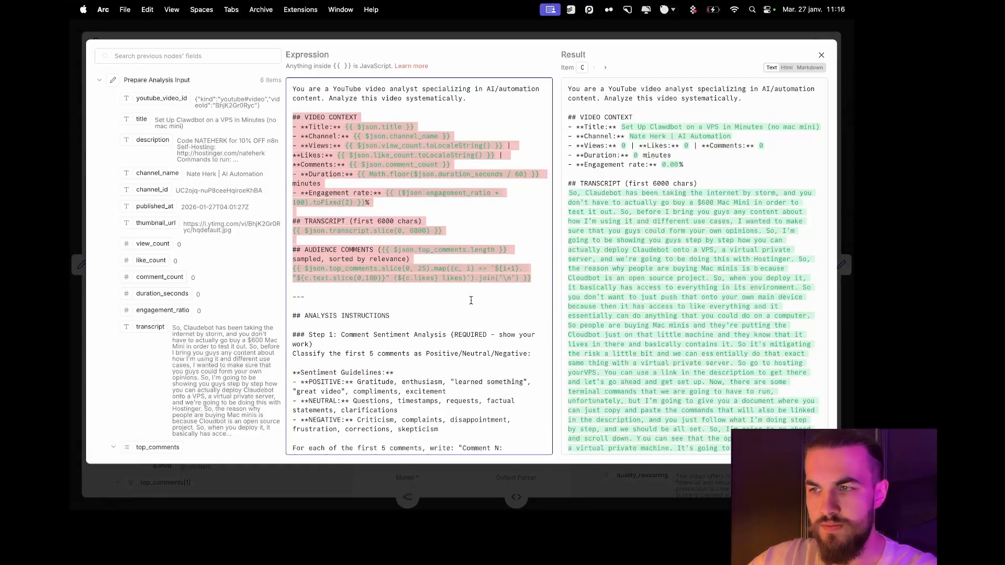
pyautogui.press('Escape')
pyautogui.press('Escape')
# Examine the Analyse section's node flow from Merge Analysis and Loop Over Items to Aggregate All and Has Analyses?
pyautogui.scroll(-3, 619, 165)
pyautogui.scroll(3, 619, 165)
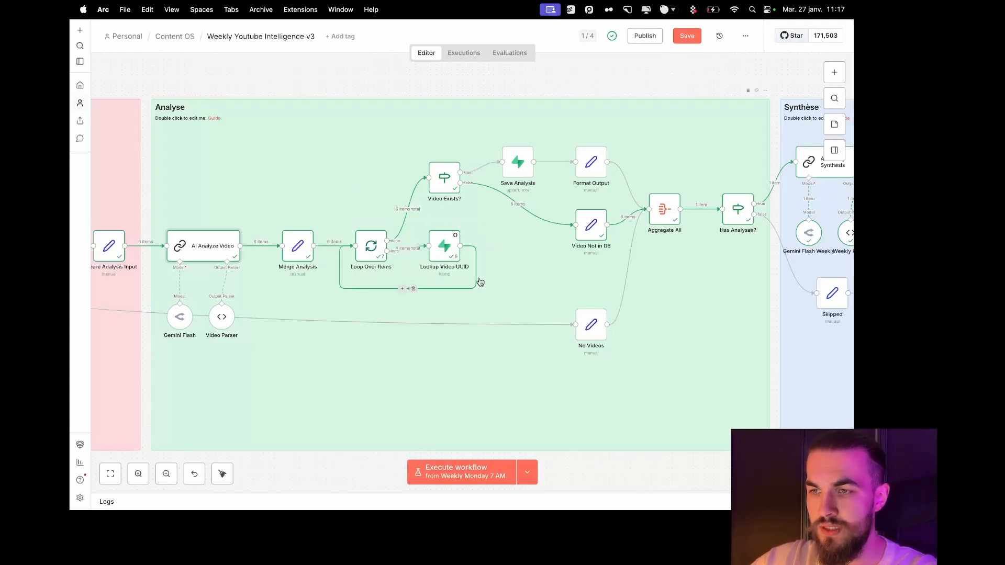
pyautogui.hscroll(3, 518, 283)
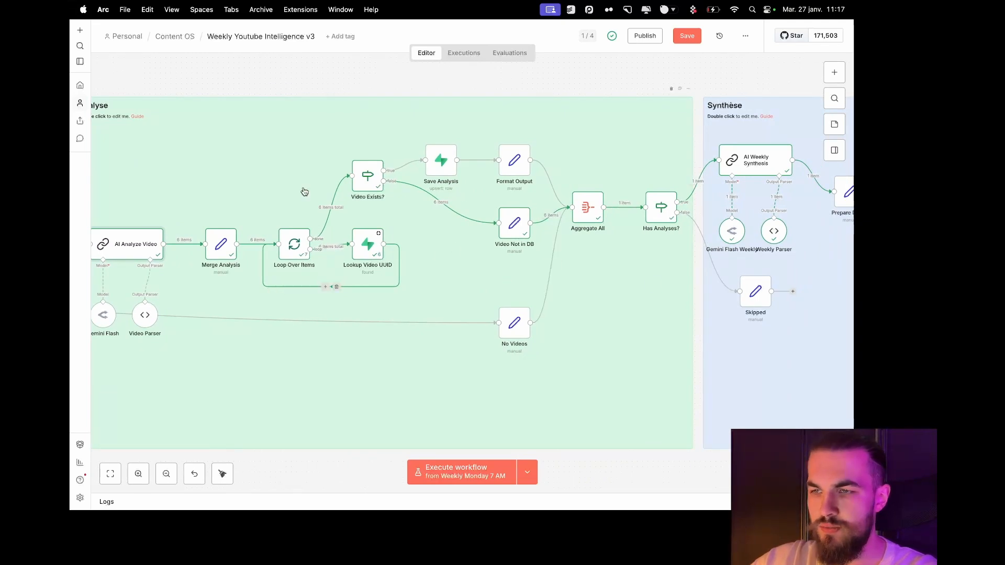
pyautogui.scroll(1, 214, 187)
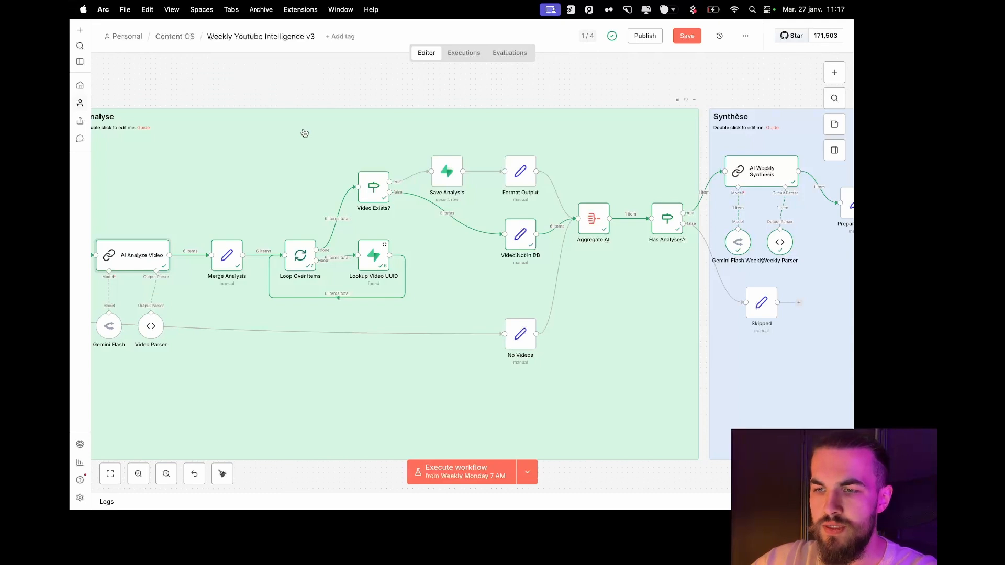
pyautogui.hscroll(-2, 307, 175)
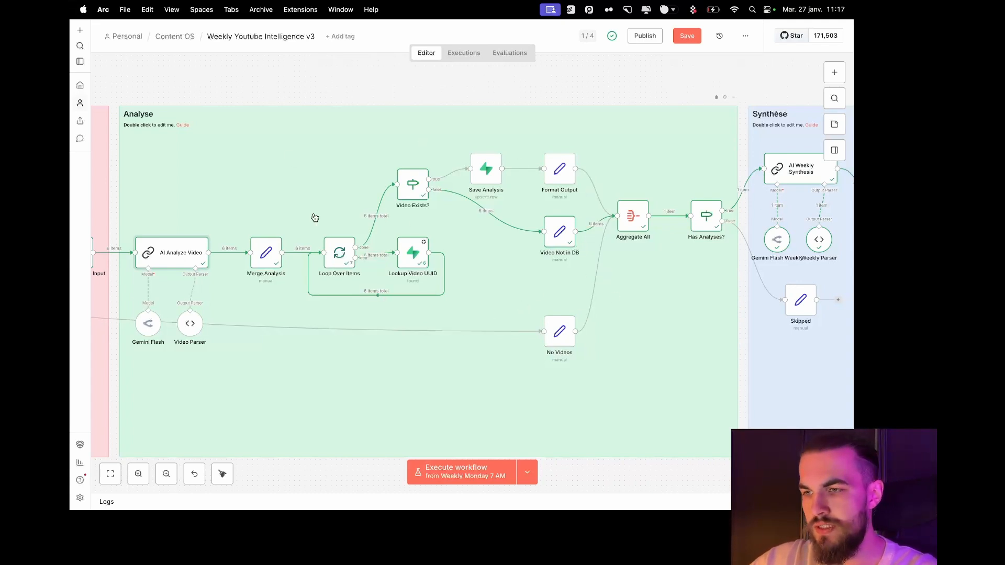
pyautogui.hscroll(3, 370, 141)
pyautogui.hscroll(2, 578, 285)
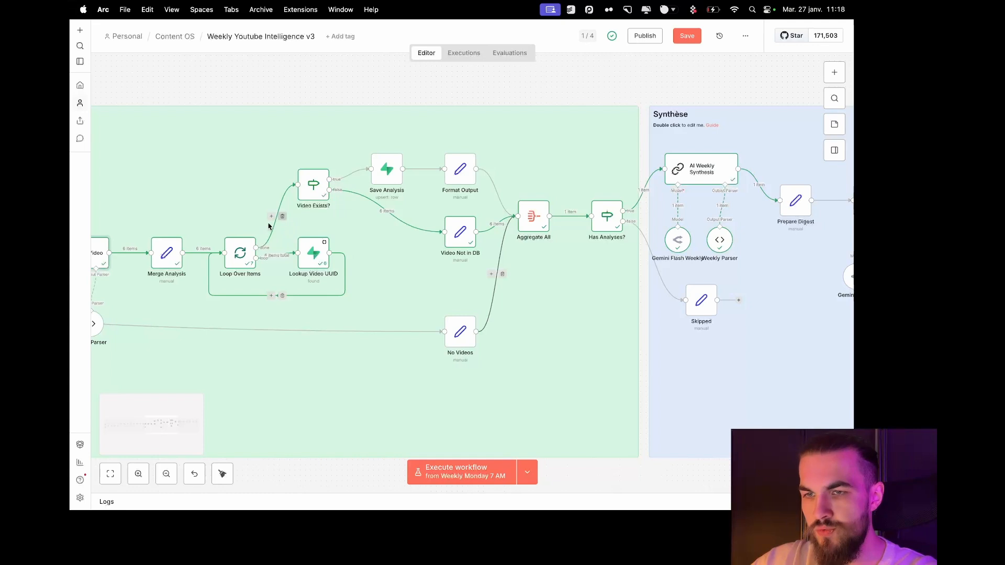
pyautogui.hscroll(-10, 258, 292)
pyautogui.hscroll(10, 479, 301)
pyautogui.hscroll(-3, 481, 303)
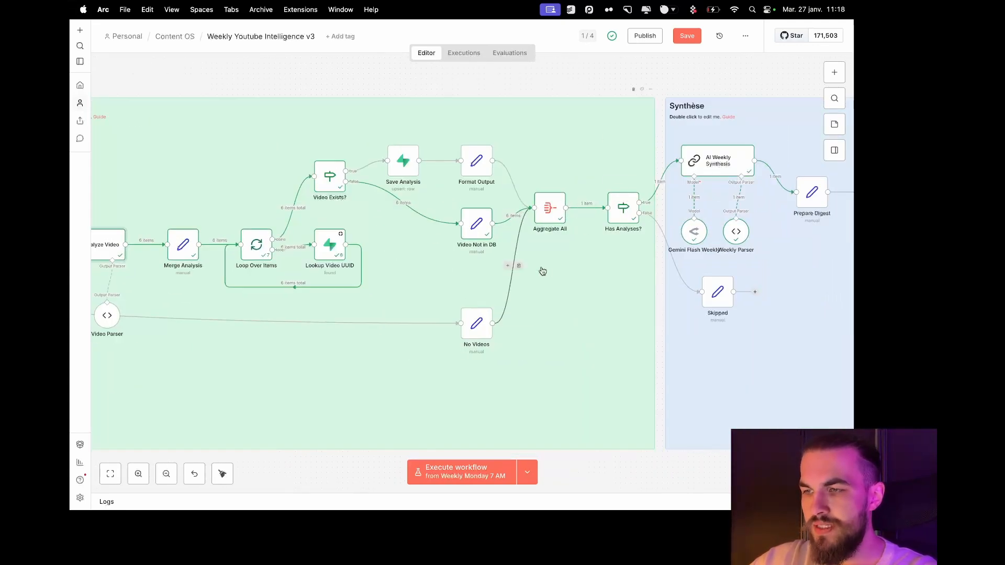
# Open the AI Weekly Synthesis node's prompt in the expression editor and read it through to its JSON output format.
pyautogui.hscroll(20, 544, 271)
pyautogui.hscroll(4, 542, 270)
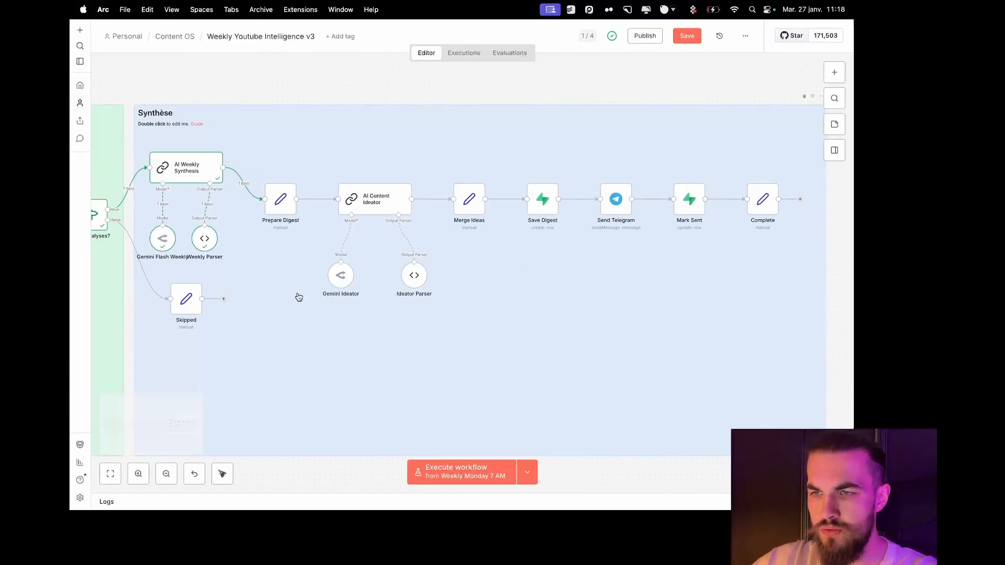
pyautogui.doubleClick(188, 170)
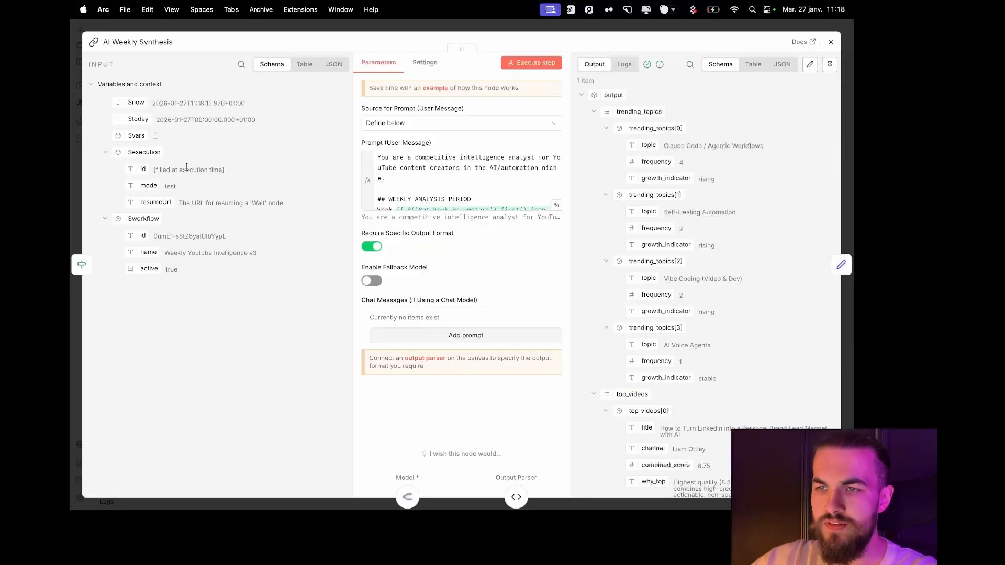
pyautogui.click(469, 199)
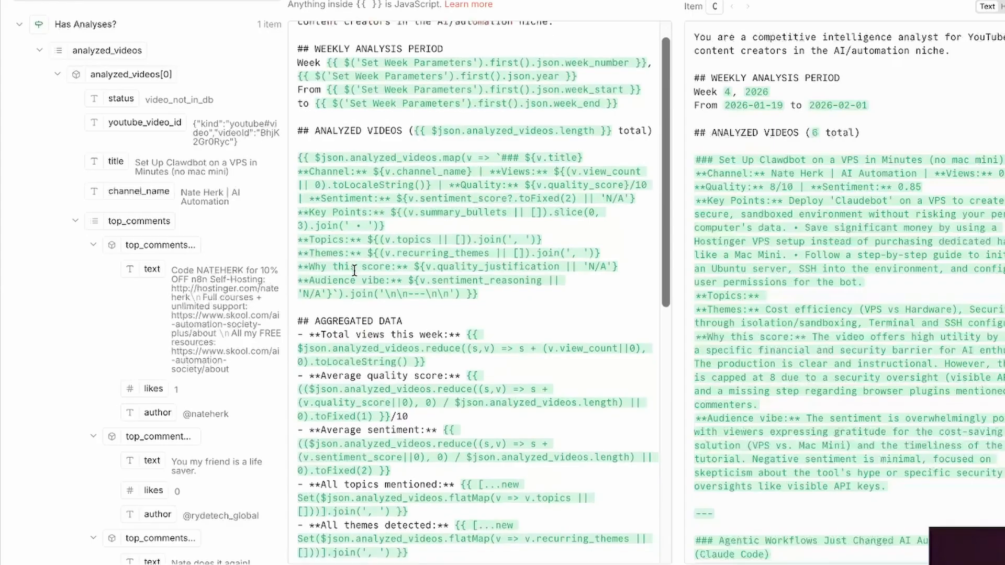
pyautogui.scroll(-5, 333, 251)
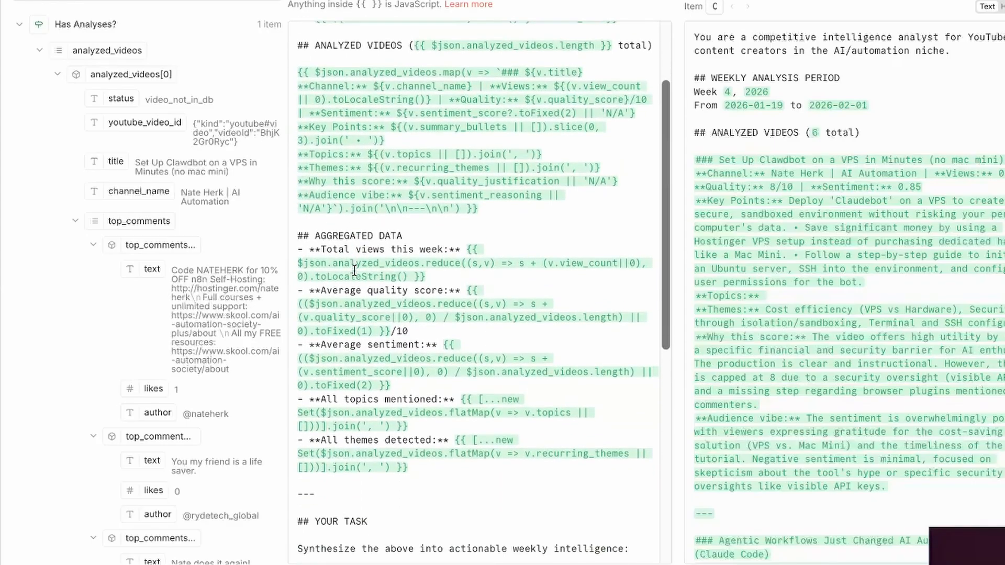
pyautogui.scroll(-5, 355, 271)
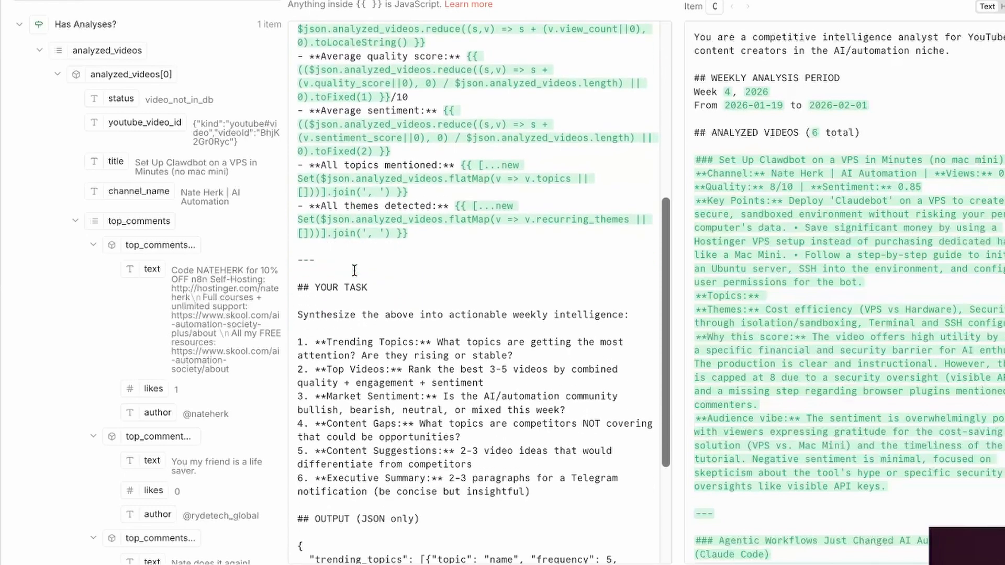
pyautogui.scroll(-2, 354, 271)
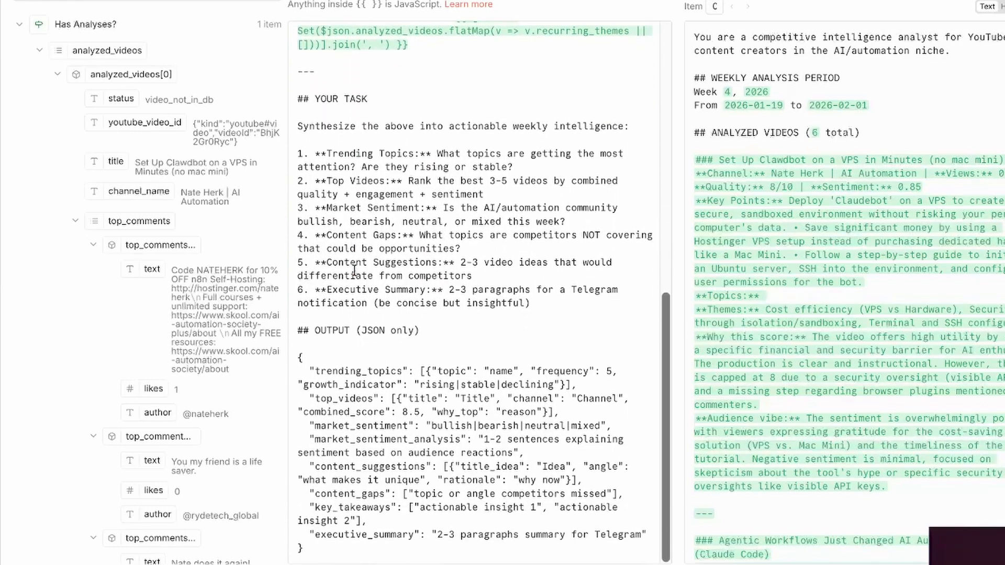
# Recheck the weekly synthesis prompt's analyzed videos, aggregated data and task list, and close the AI Weekly Synthesis node.
pyautogui.scroll(10, 354, 271)
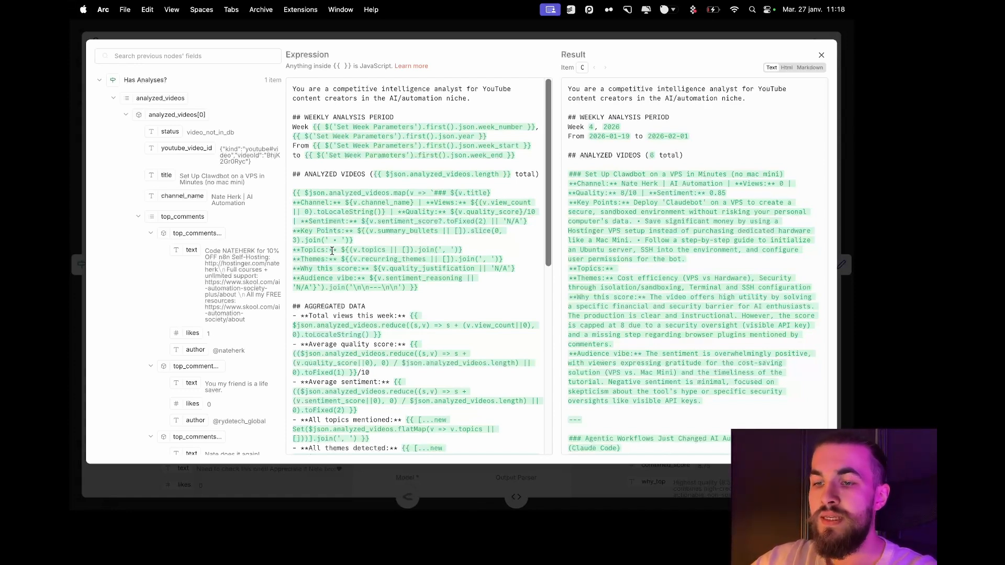
pyautogui.scroll(-10, 381, 317)
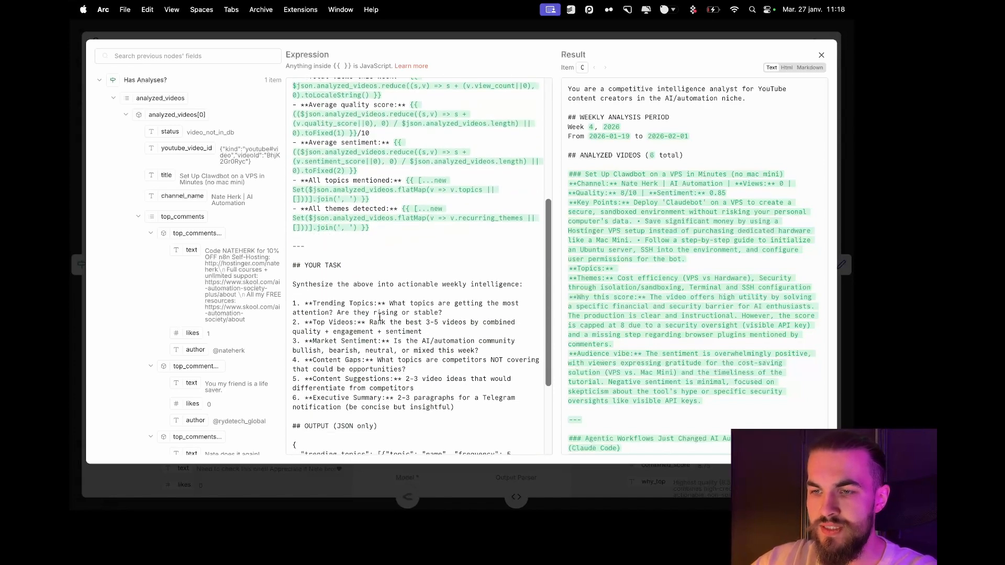
pyautogui.scroll(3, 380, 316)
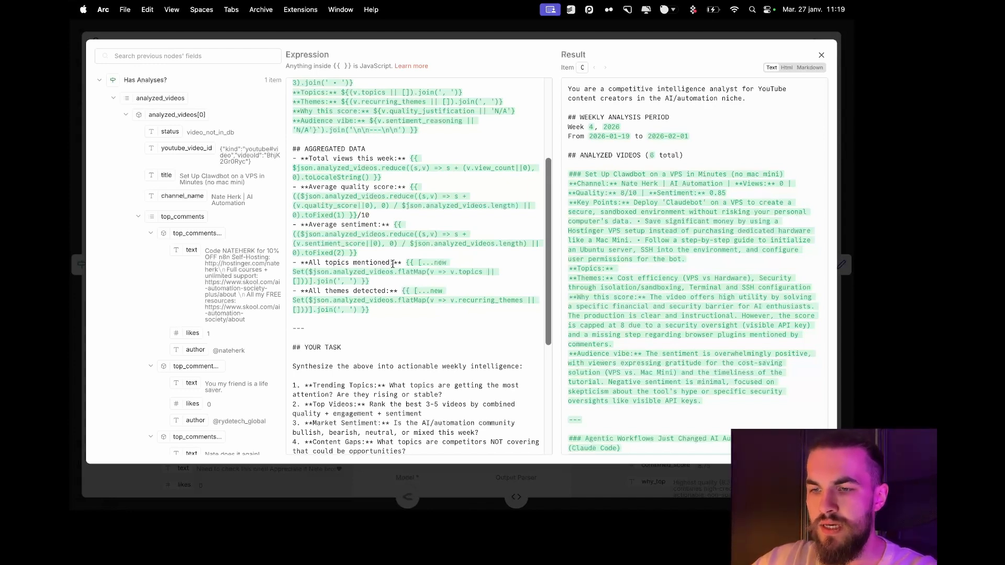
pyautogui.scroll(-5, 393, 265)
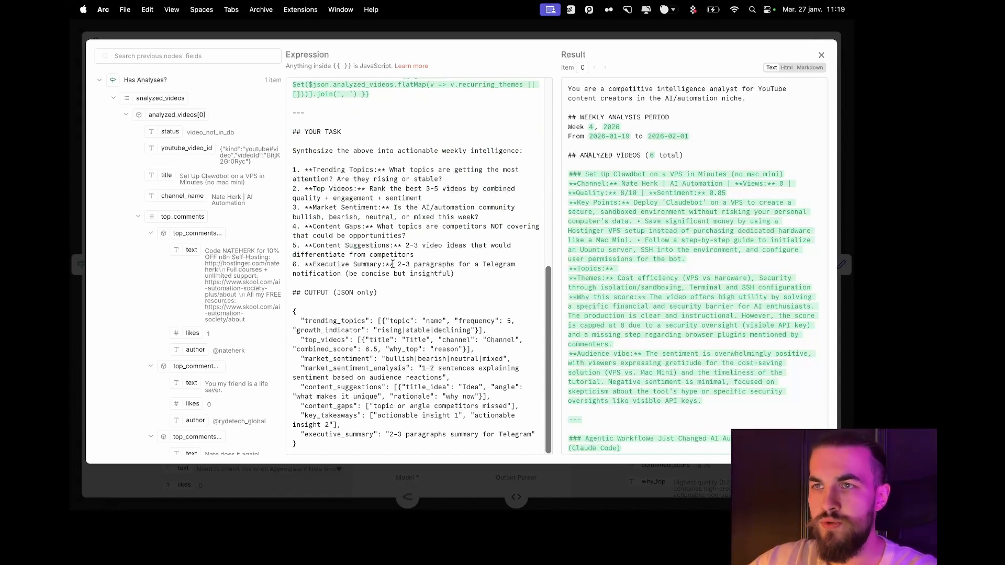
pyautogui.press('Escape')
pyautogui.press('Escape')
pyautogui.hscroll(-3, 518, 364)
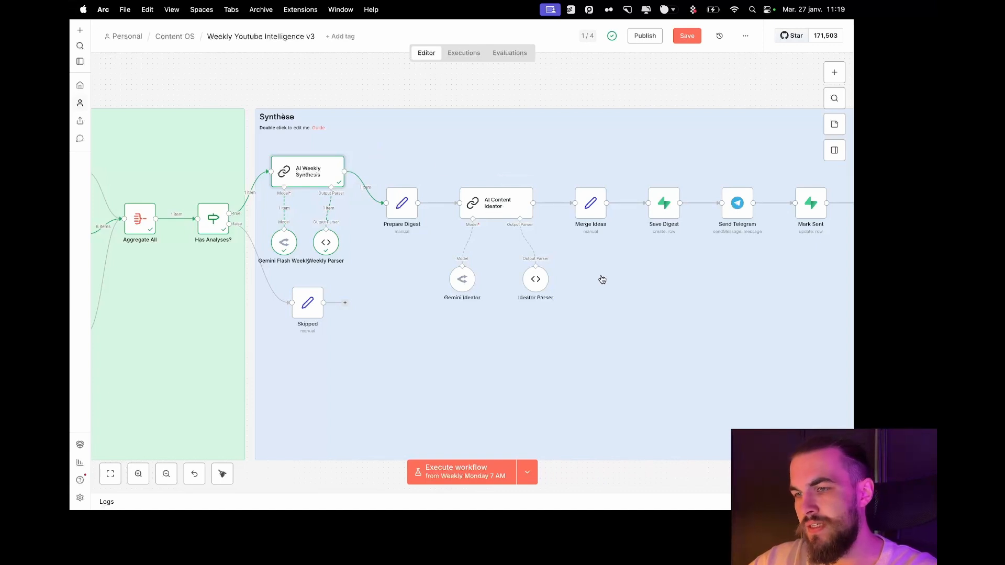
# Open the AI Content Ideator node's prompt in the expression editor, read its context, rules, hook formulas and JSON output format, and close the node.
pyautogui.hscroll(5, 603, 279)
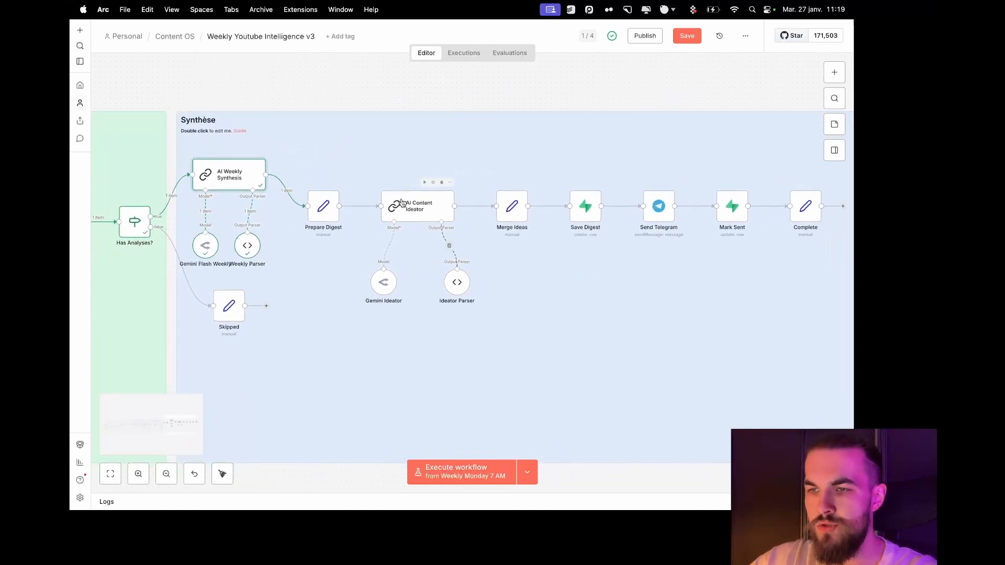
pyautogui.doubleClick(402, 204)
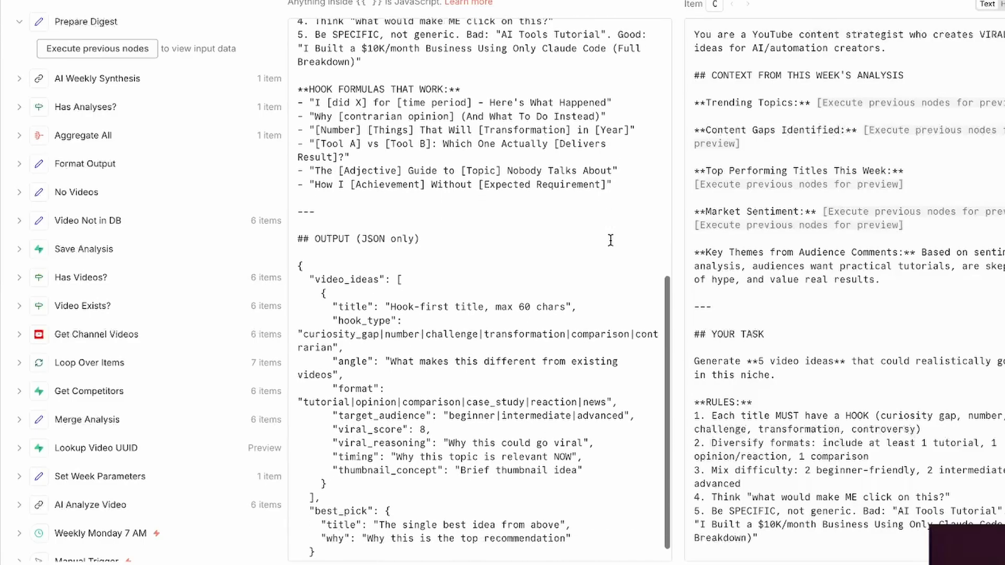
pyautogui.scroll(3, 494, 236)
pyautogui.scroll(8, 611, 239)
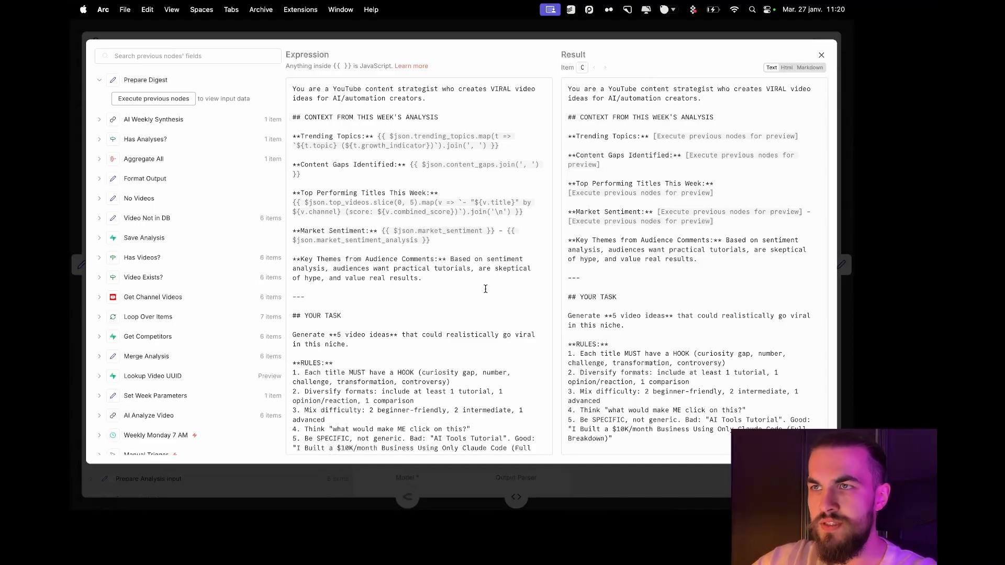
pyautogui.scroll(-8, 485, 289)
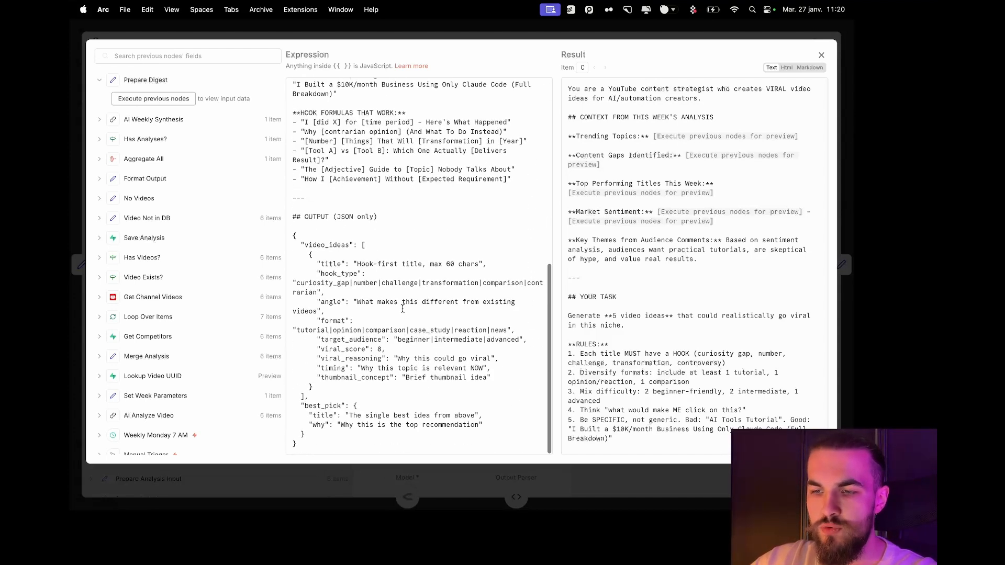
pyautogui.scroll(8, 402, 309)
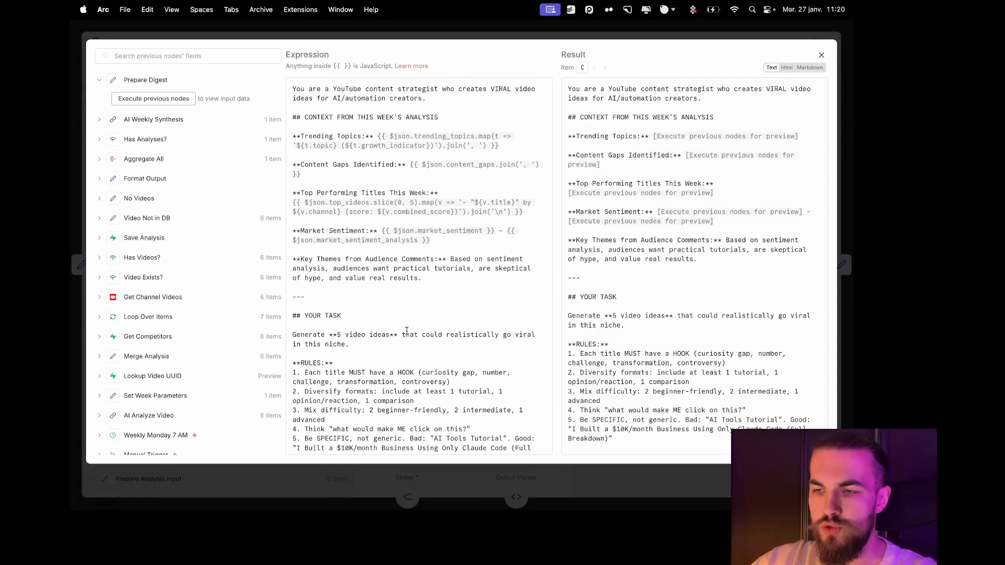
pyautogui.click(822, 55)
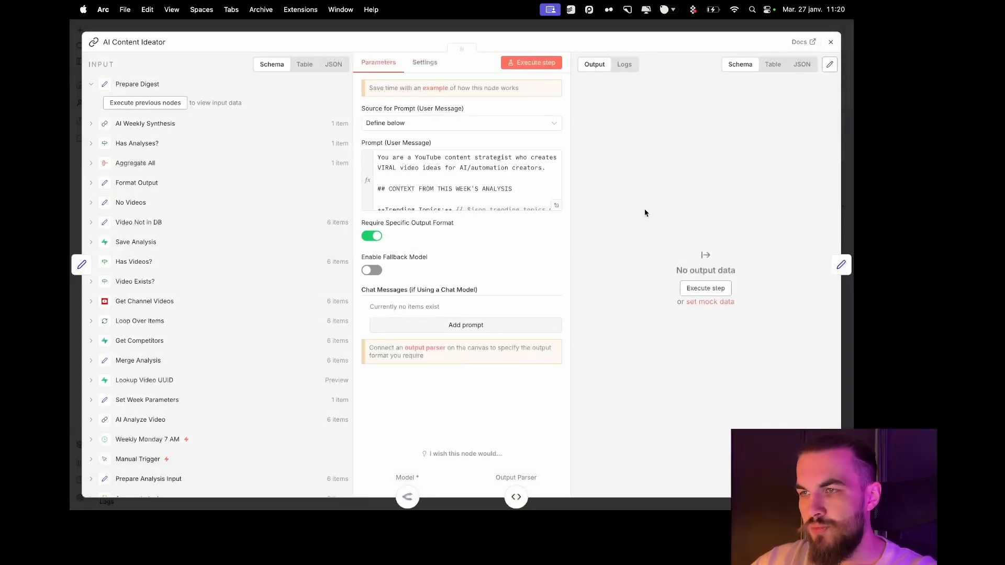
pyautogui.click(825, 51)
# Review the Synthèse section's final nodes from Merge Ideas to Complete, and switch to Telegram to view the Aggregateur Youtube bot's weekly digest.
pyautogui.hscroll(2, 597, 273)
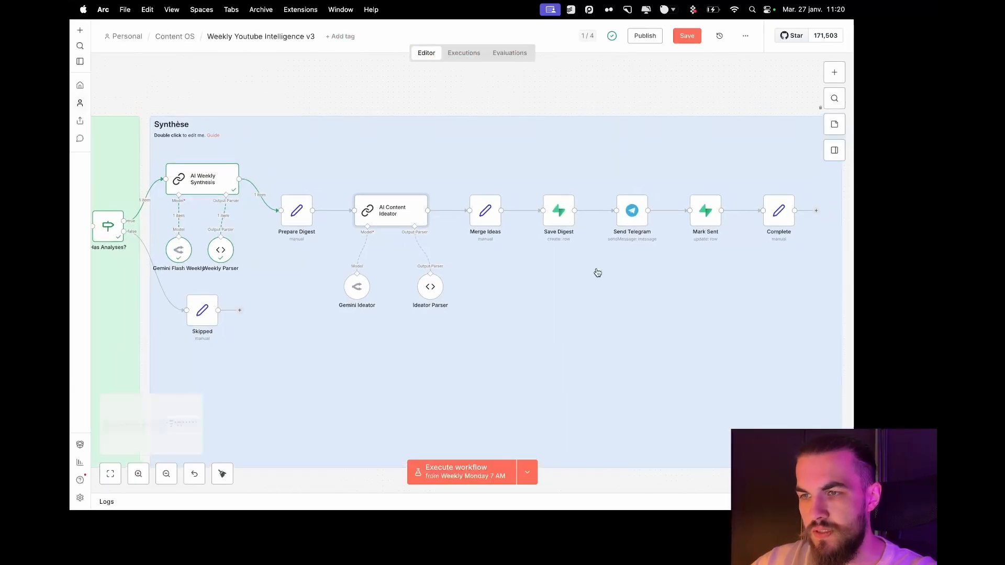
pyautogui.hscroll(4, 481, 214)
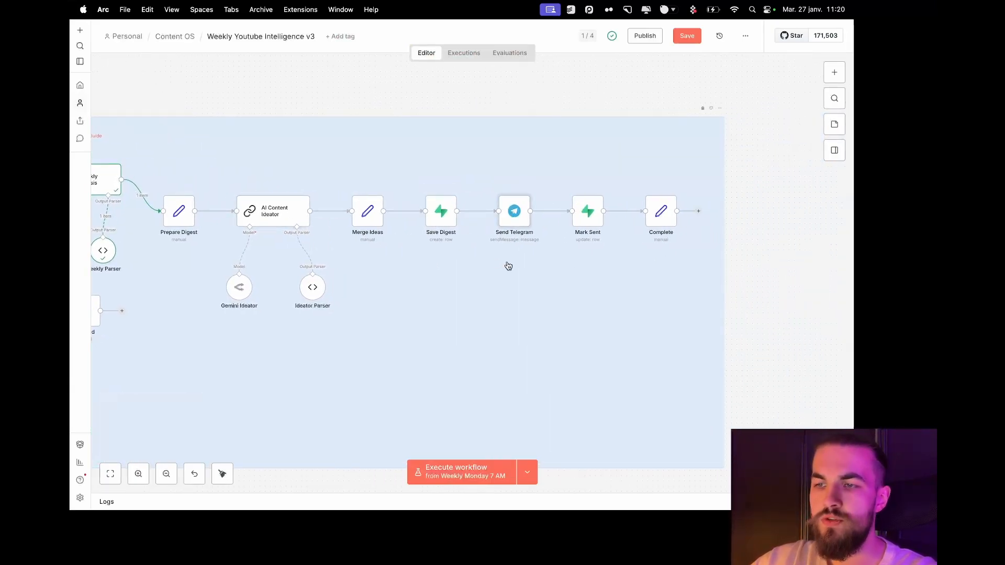
pyautogui.press('super+Tab')
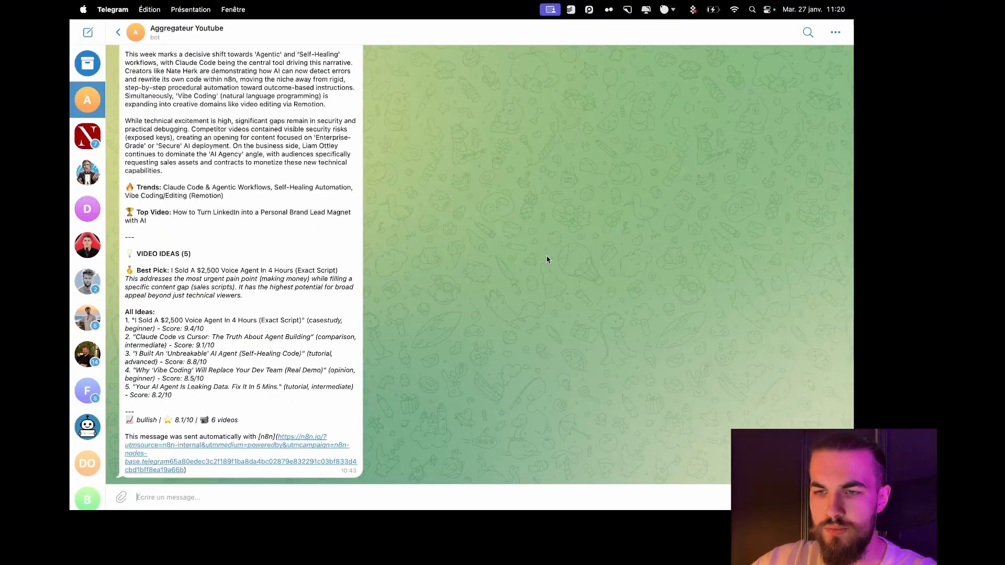